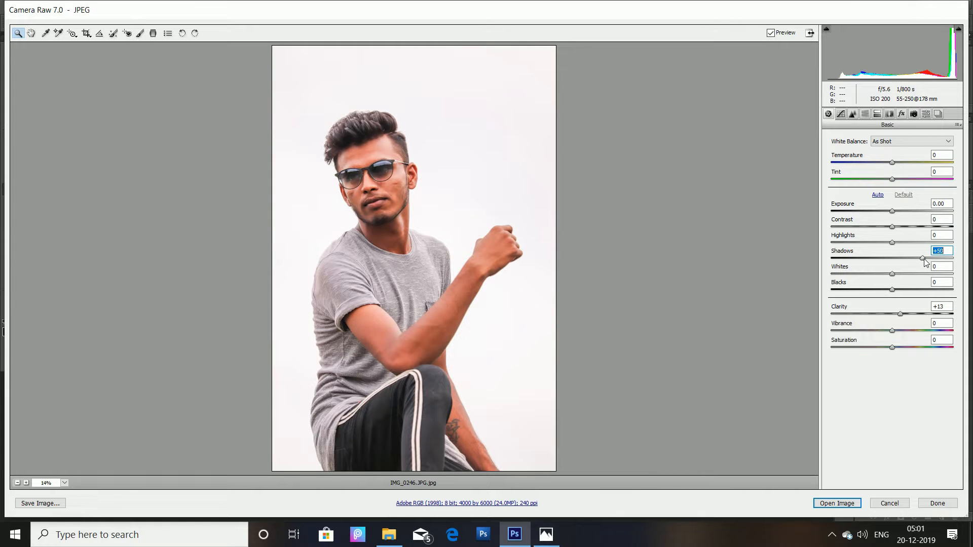
# Set the photo's contrast to +4, highlights to -6, shadows to +53 and blacks to -10
pyautogui.moveTo(893, 227); pyautogui.dragTo(886, 252)
pyautogui.click(886, 289)
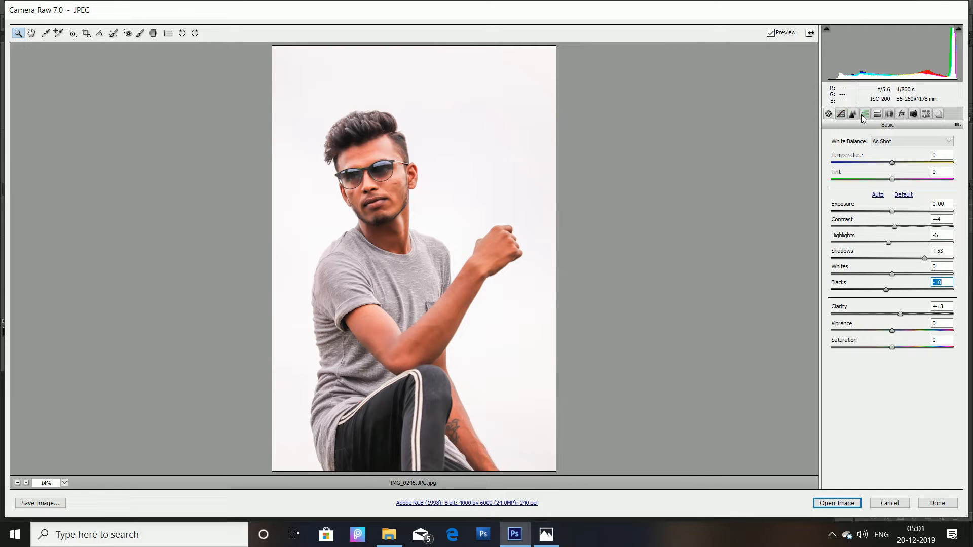
# Set luminance to reds +10 and oranges +19, saturation to reds -6 and oranges -8, and open the image for editing
pyautogui.click(865, 117)
pyautogui.click(886, 155)
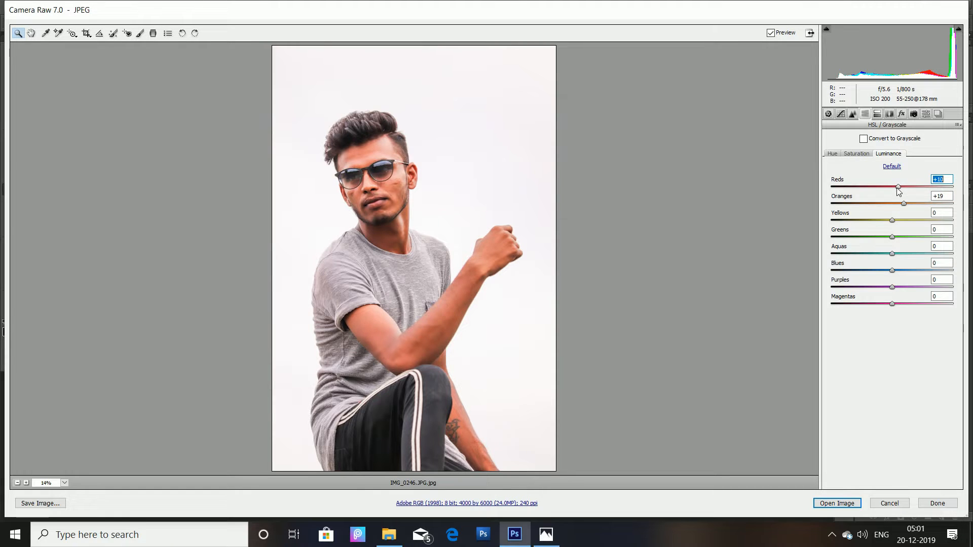
pyautogui.click(860, 153)
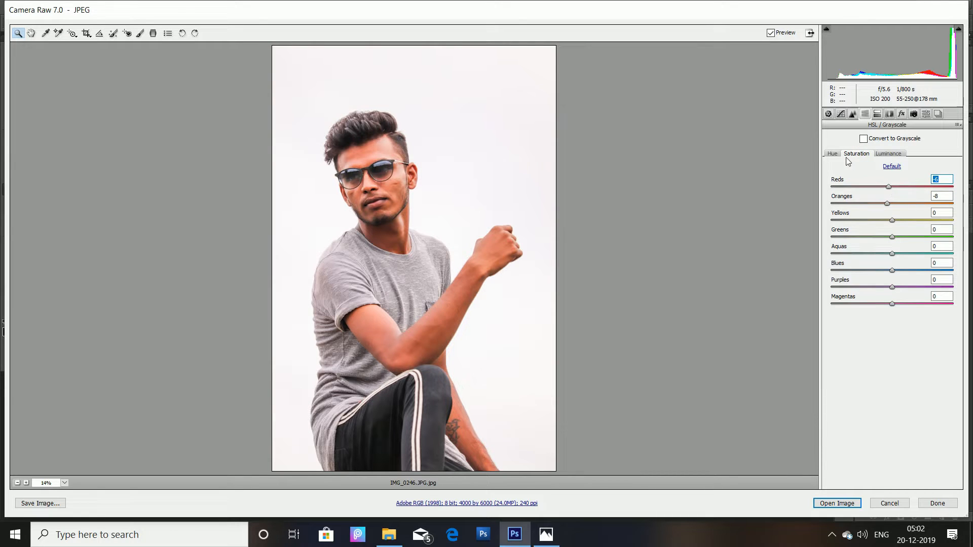
pyautogui.click(837, 504)
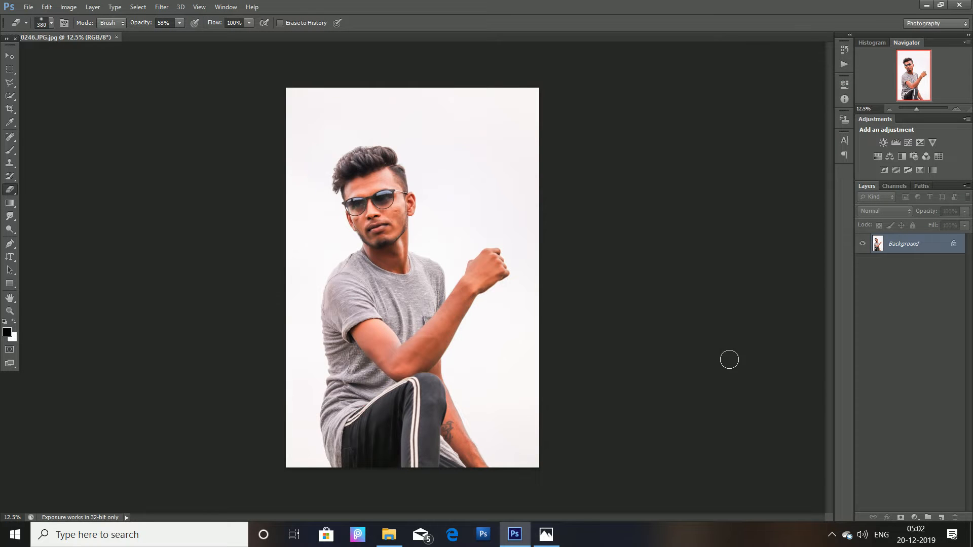
# Duplicate the Background layer under the name Background copy
pyautogui.scroll(1, 730, 360)
pyautogui.rightClick(898, 248)
pyautogui.click(896, 267)
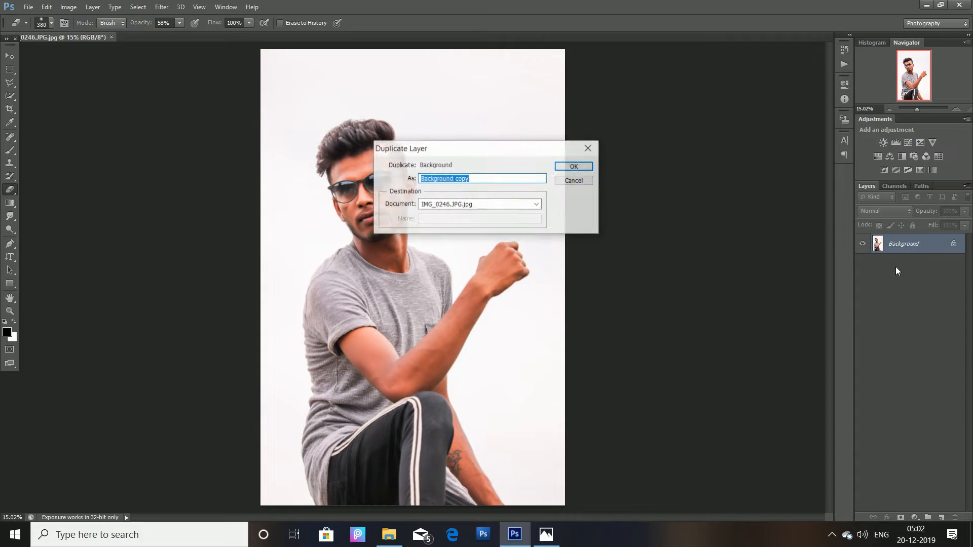
pyautogui.click(571, 166)
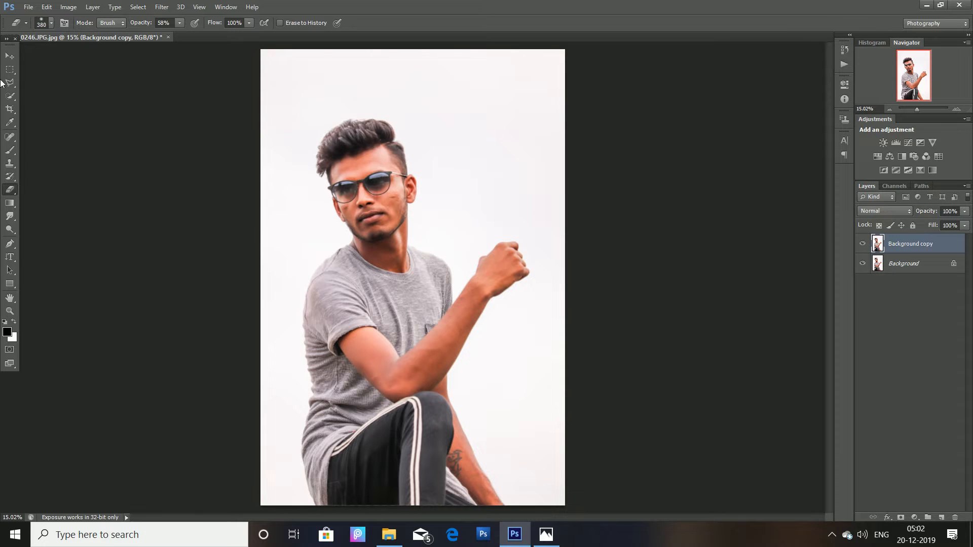
# Select the man's hair and upper head on the Background copy layer with the Quick Selection tool
pyautogui.click(10, 96)
pyautogui.scroll(6, 367, 174)
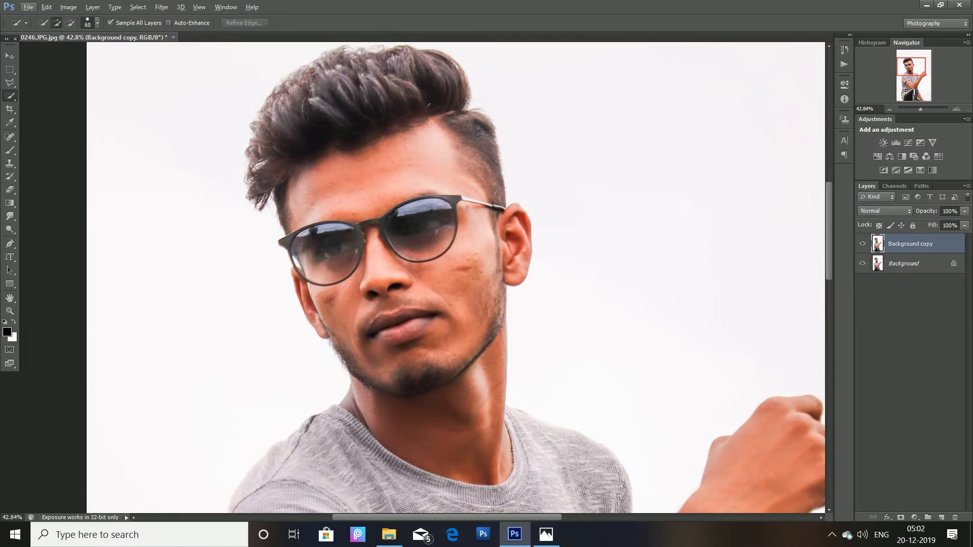
pyautogui.moveTo(334, 105); pyautogui.dragTo(386, 183)
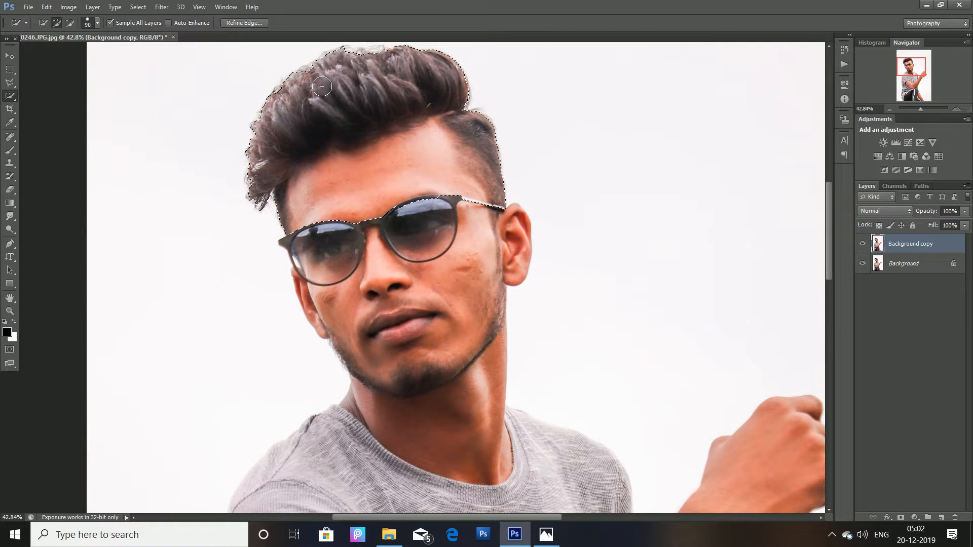
pyautogui.scroll(2, 363, 156)
pyautogui.moveTo(243, 221); pyautogui.dragTo(261, 246)
# Extend the selection over the man's face, neck, shoulders and upper shirt
pyautogui.scroll(-2, 377, 196)
pyautogui.scroll(-2, 377, 196)
pyautogui.moveTo(439, 266); pyautogui.dragTo(380, 408)
pyautogui.scroll(-2, 444, 217)
pyautogui.scroll(-3, 443, 218)
pyautogui.moveTo(446, 324)
pyautogui.mouseDown()
pyautogui.moveTo(369, 253)
pyautogui.moveTo(325, 268)
pyautogui.moveTo(304, 315)
pyautogui.mouseUp()
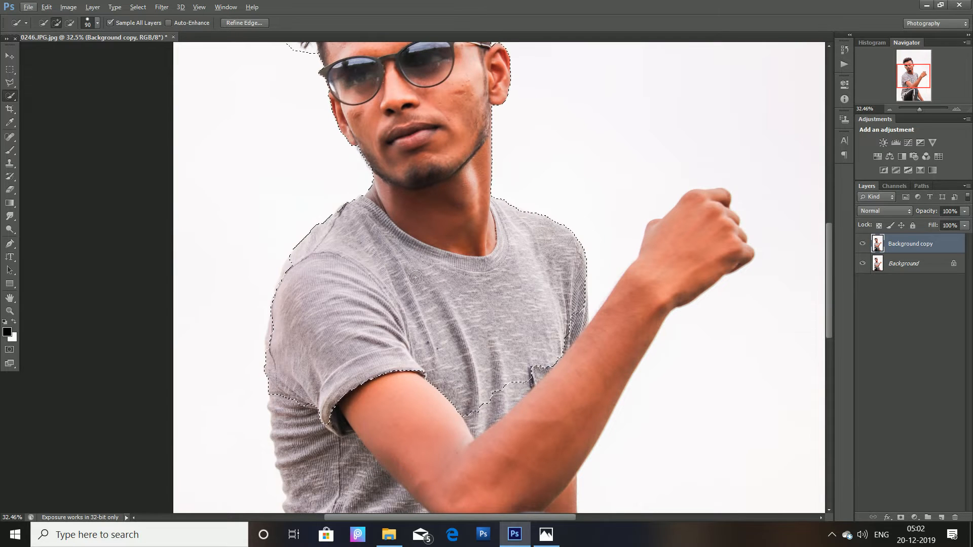
# Extend the selection over the raised arm, fist, lower shirt and legs so the whole man is selected
pyautogui.scroll(-3, 282, 304)
pyautogui.scroll(-2, 388, 244)
pyautogui.moveTo(517, 202); pyautogui.dragTo(489, 284)
pyautogui.scroll(-3, 489, 284)
pyautogui.scroll(-2, 484, 279)
pyautogui.moveTo(354, 284)
pyautogui.mouseDown()
pyautogui.moveTo(420, 263)
pyautogui.moveTo(645, 374)
pyautogui.mouseUp()
pyautogui.scroll(-3, 389, 206)
pyautogui.scroll(-3, 451, 215)
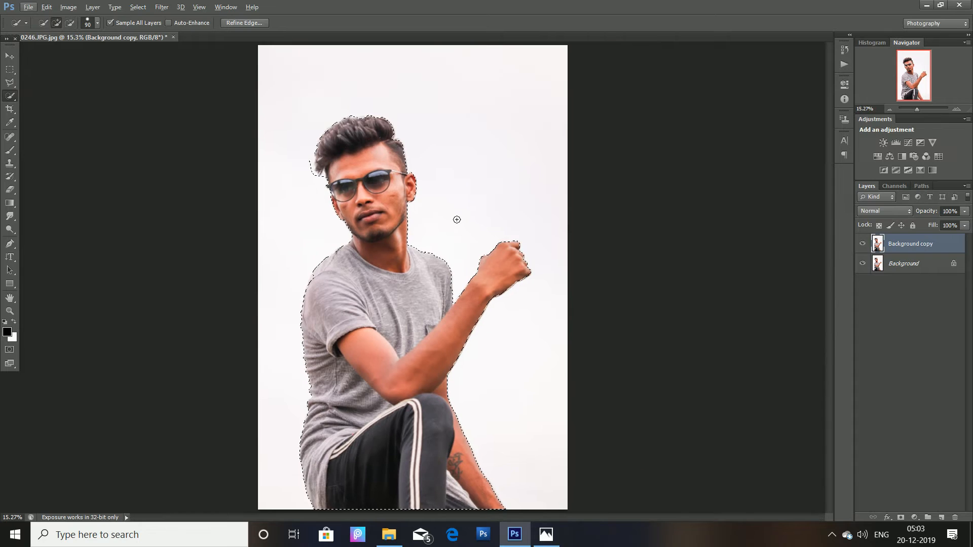
# Copy the selected man to a new layer and hide the Background and Background copy layers
pyautogui.hotkey('ctrl', 'j')
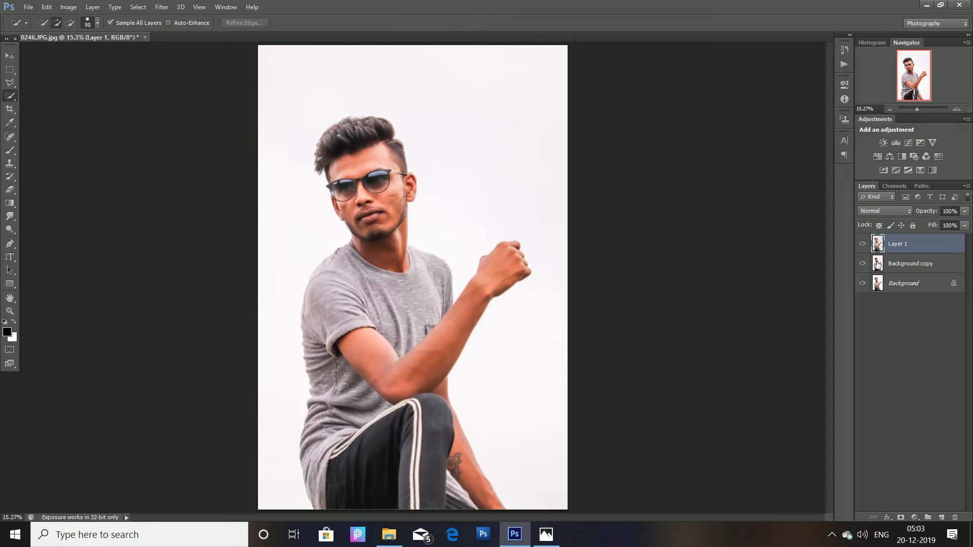
pyautogui.click(862, 283)
pyautogui.click(862, 283)
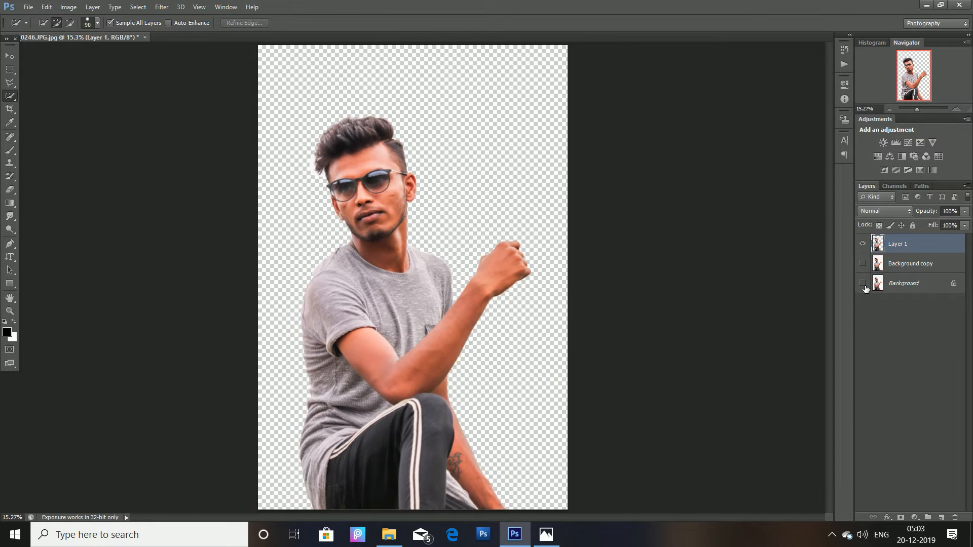
# Place the yellow background.jpeg image directly above the Background copy layer, keeping its raw settings unchanged
pyautogui.click(911, 265)
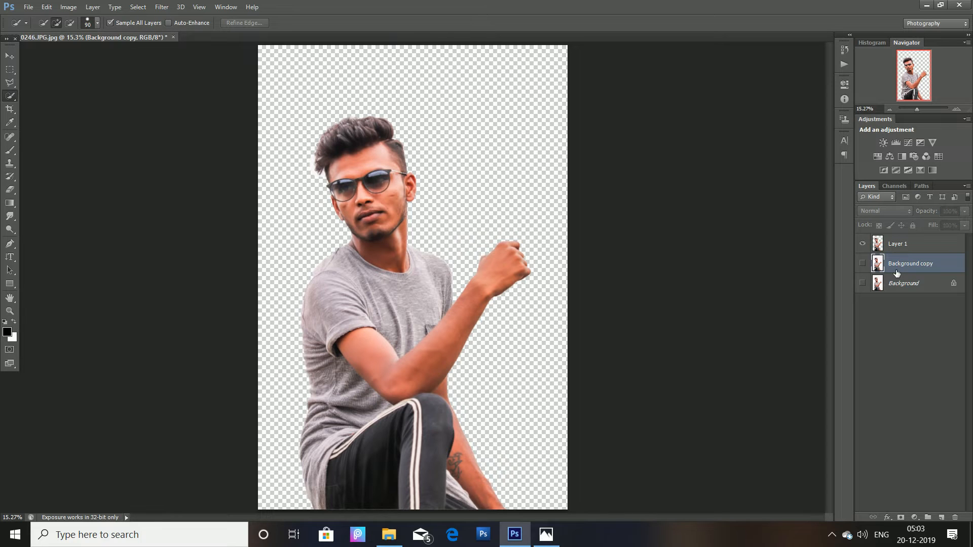
pyautogui.click(28, 7)
pyautogui.click(89, 208)
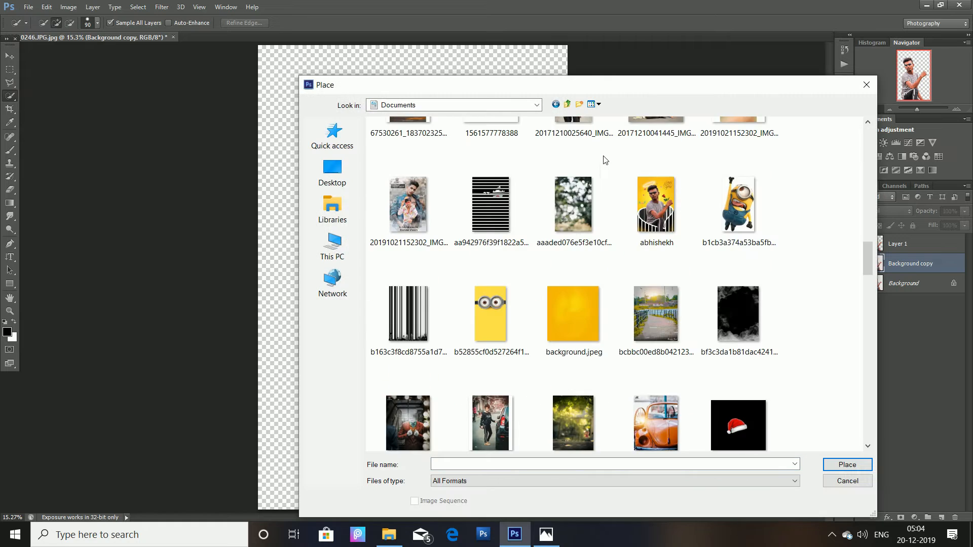
pyautogui.doubleClick(568, 326)
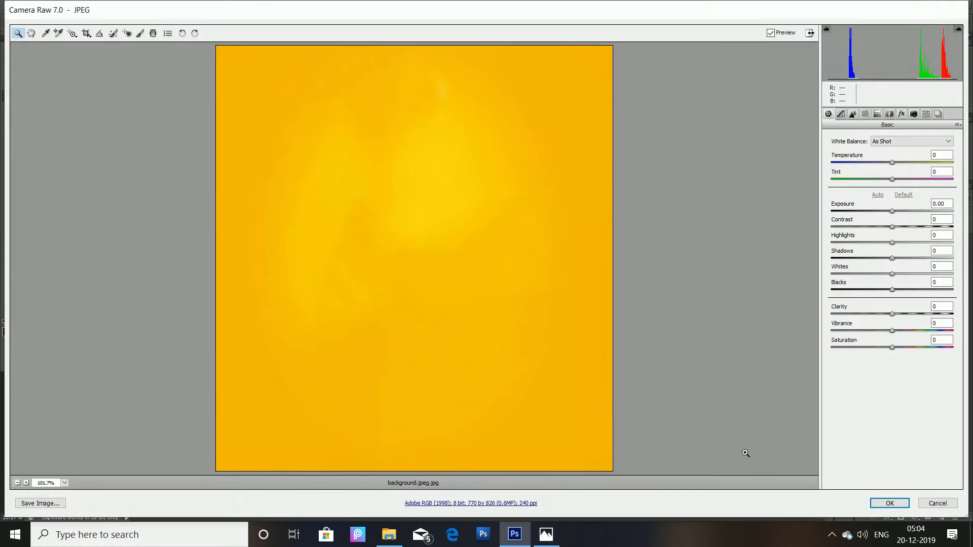
pyautogui.click(890, 504)
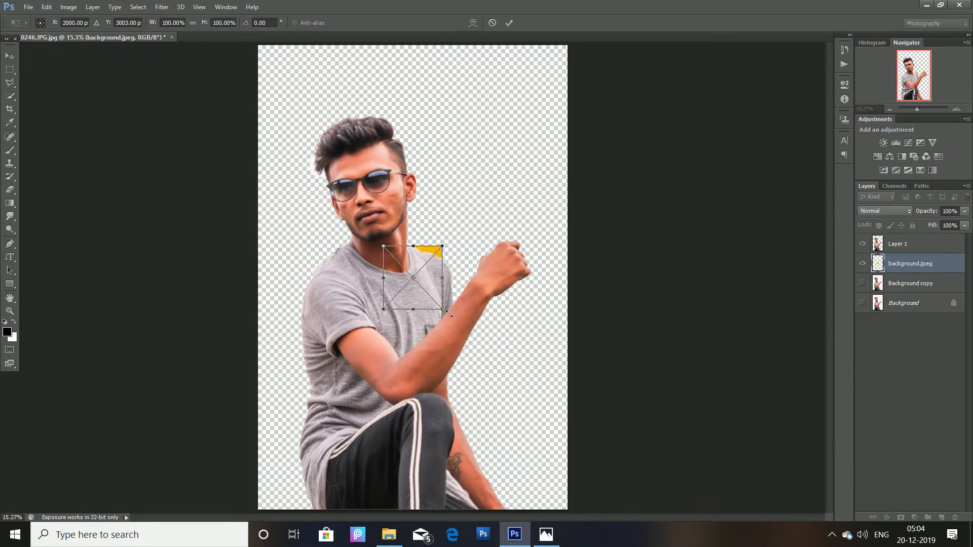
# Scale and position the placed yellow image so it covers the whole canvas behind the man
pyautogui.moveTo(442, 313); pyautogui.dragTo(642, 523)
pyautogui.moveTo(548, 473); pyautogui.dragTo(433, 291)
pyautogui.moveTo(519, 325); pyautogui.dragTo(692, 502)
pyautogui.moveTo(558, 406)
pyautogui.mouseDown()
pyautogui.moveTo(467, 399)
pyautogui.moveTo(487, 405)
pyautogui.mouseUp()
pyautogui.click(508, 22)
pyautogui.press('w')
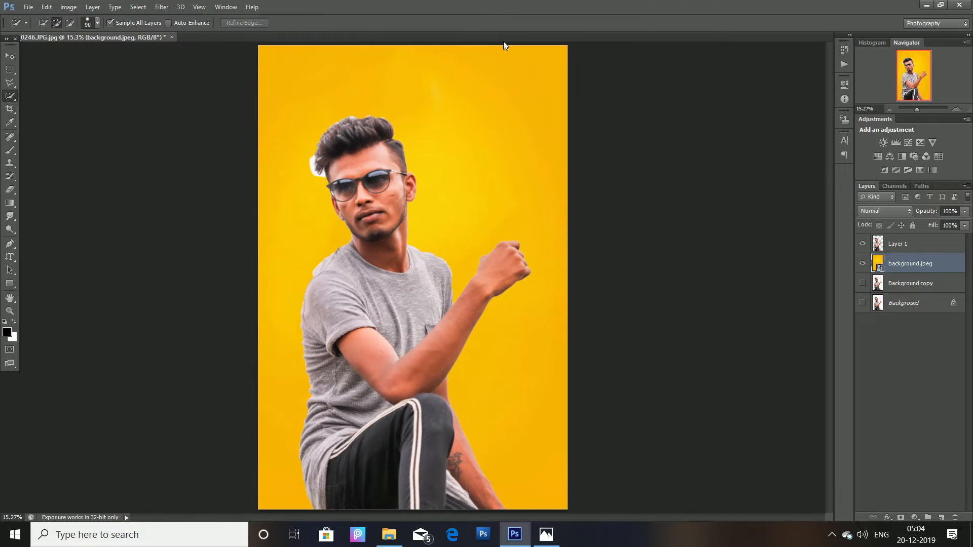
# Remove the white fringe around the man's hair on Layer 1 with the Background Eraser at 21% tolerance
pyautogui.click(902, 246)
pyautogui.scroll(8, 363, 157)
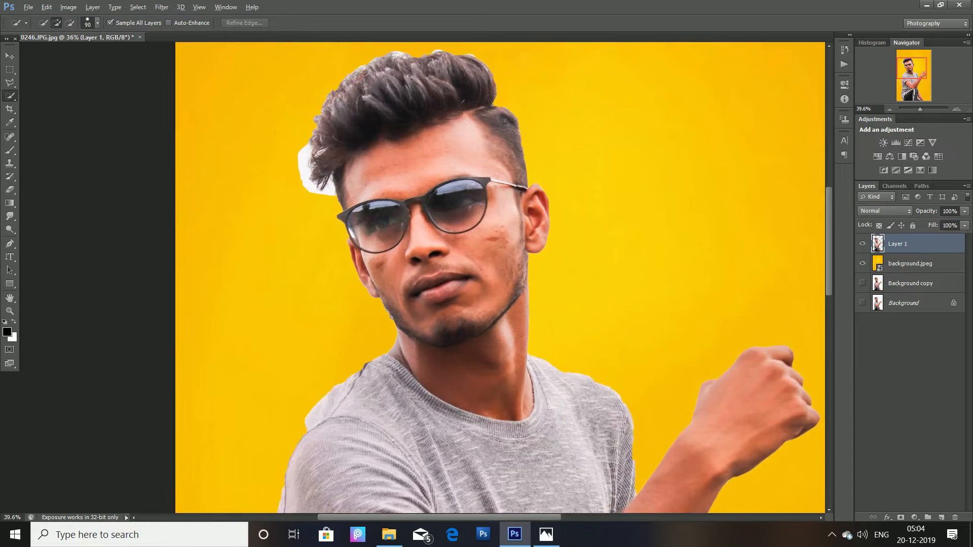
pyautogui.scroll(1, 419, 166)
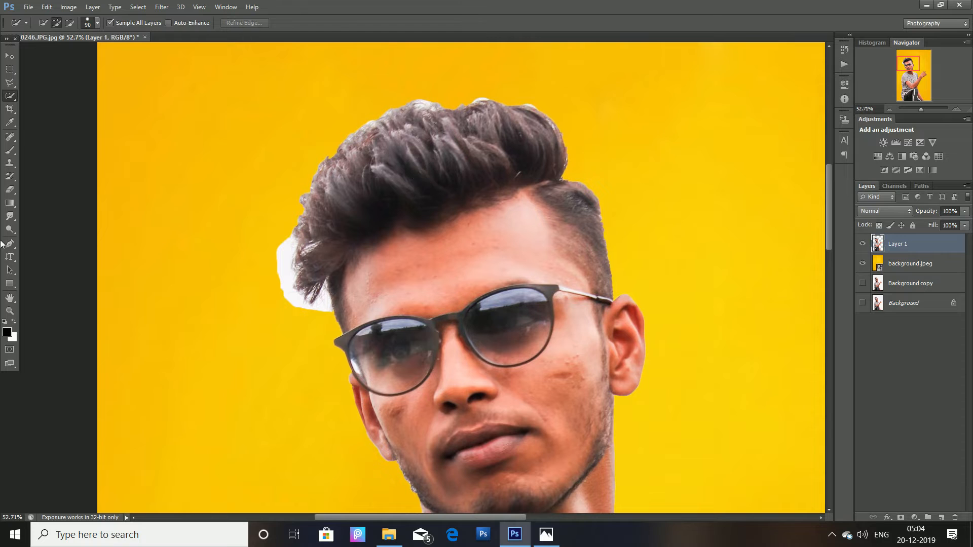
pyautogui.click(10, 190)
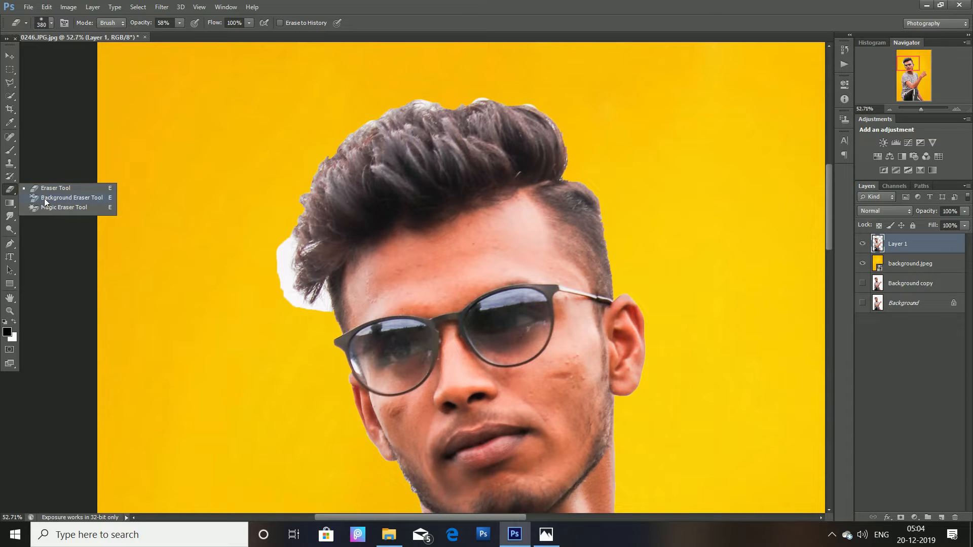
pyautogui.click(44, 198)
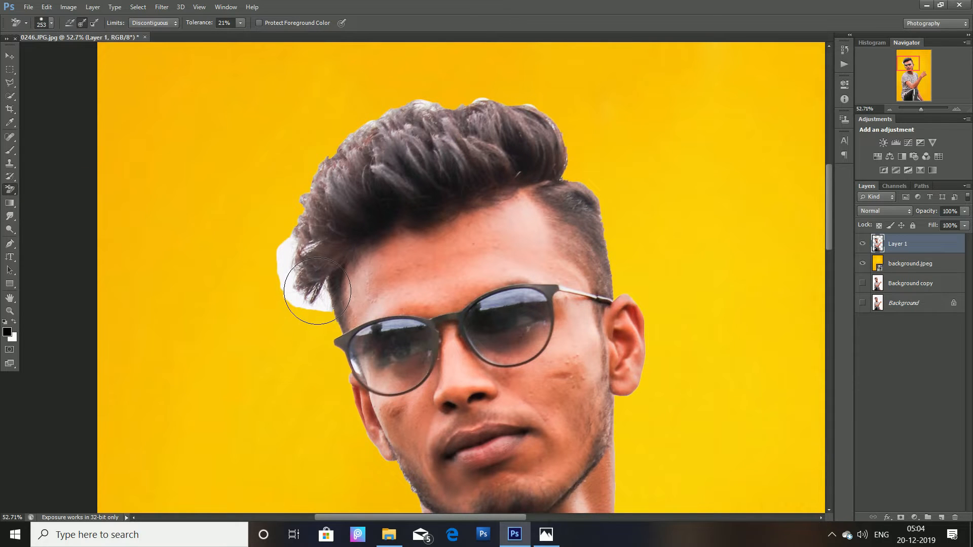
pyautogui.moveTo(316, 291)
pyautogui.mouseDown()
pyautogui.moveTo(322, 336)
pyautogui.moveTo(312, 275)
pyautogui.mouseUp()
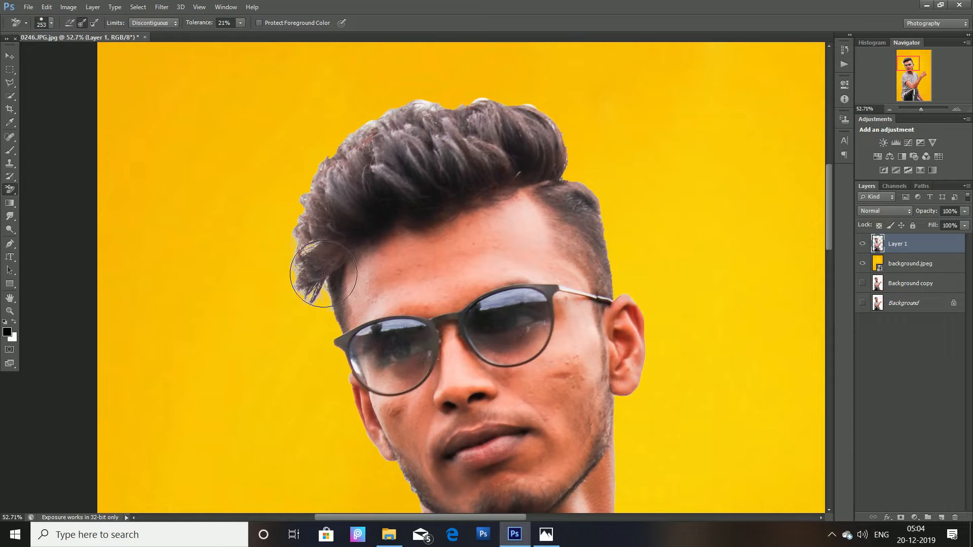
pyautogui.moveTo(445, 144)
pyautogui.mouseDown()
pyautogui.moveTo(584, 150)
pyautogui.moveTo(610, 178)
pyautogui.moveTo(523, 151)
pyautogui.moveTo(304, 328)
pyautogui.moveTo(290, 286)
pyautogui.mouseUp()
pyautogui.scroll(-5, 298, 218)
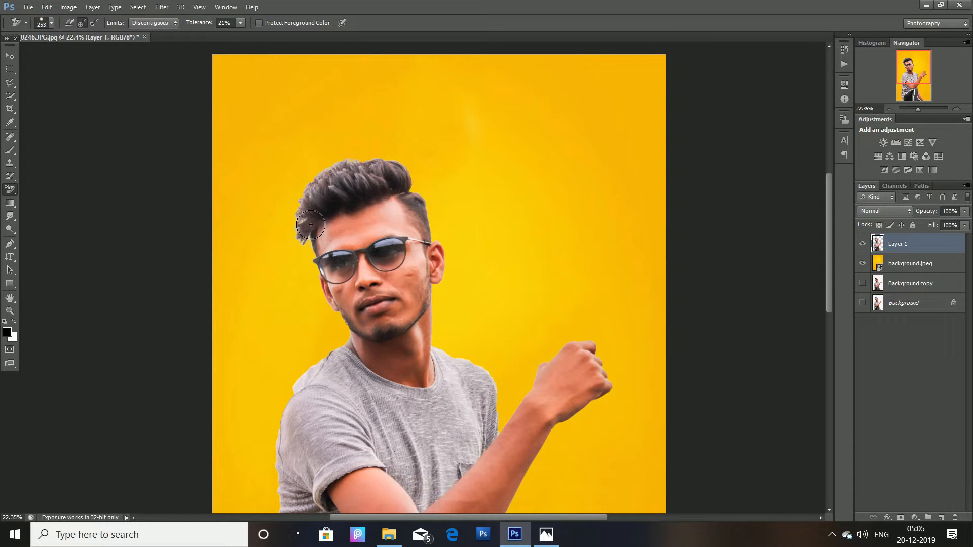
pyautogui.scroll(-3, 307, 219)
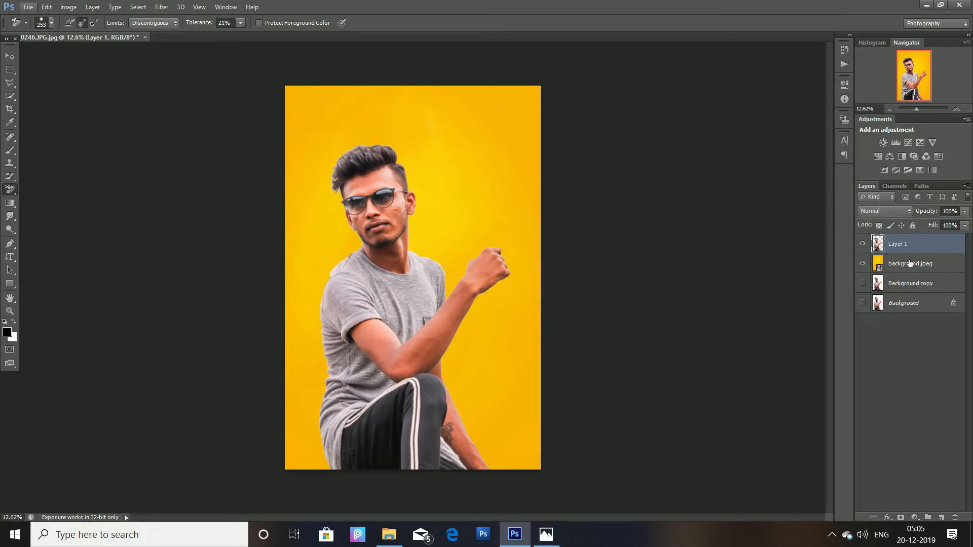
# Place the IMG_0246 striped heart graphic between the yellow background layer and the man's layer at its original size
pyautogui.click(872, 264)
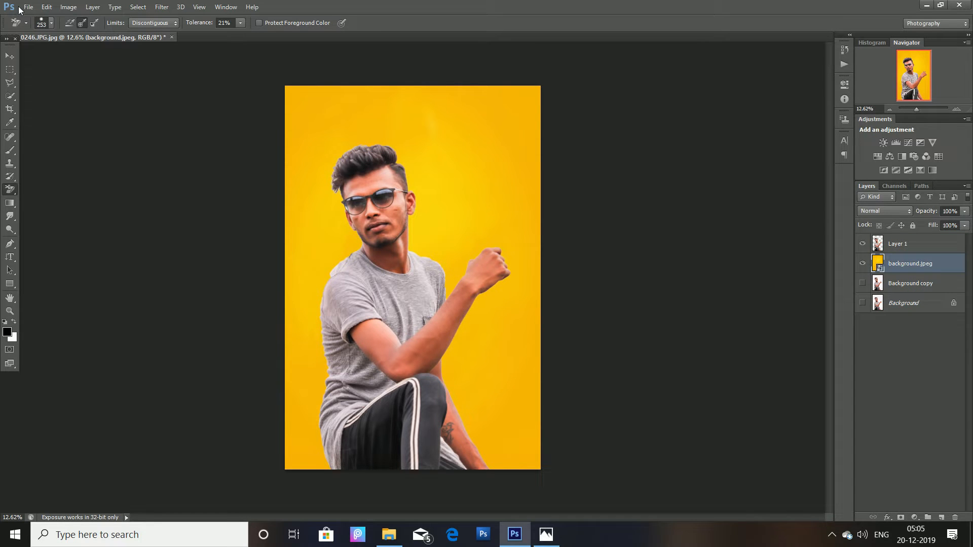
pyautogui.click(8, 57)
pyautogui.click(29, 7)
pyautogui.click(46, 212)
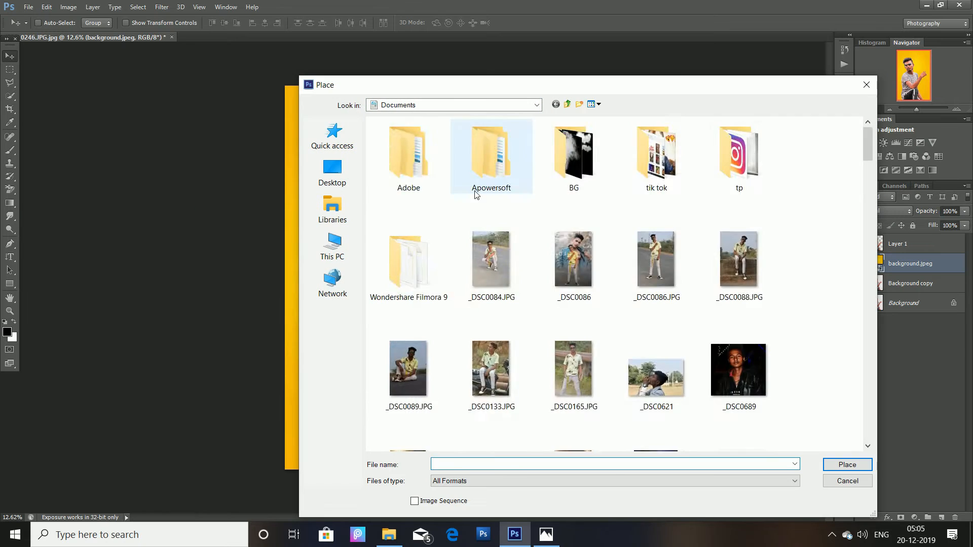
pyautogui.scroll(-8, 476, 195)
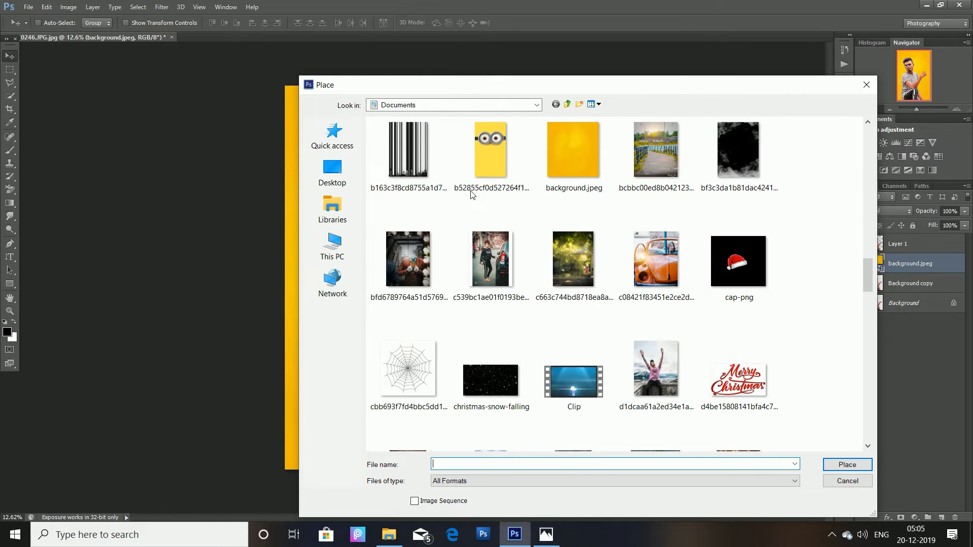
pyautogui.scroll(-6, 471, 194)
pyautogui.doubleClick(618, 284)
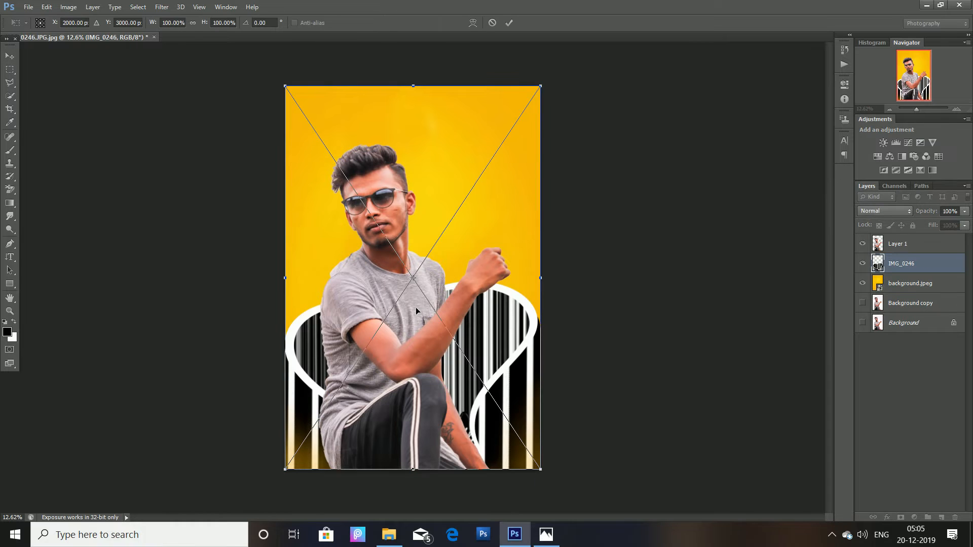
pyautogui.click(509, 22)
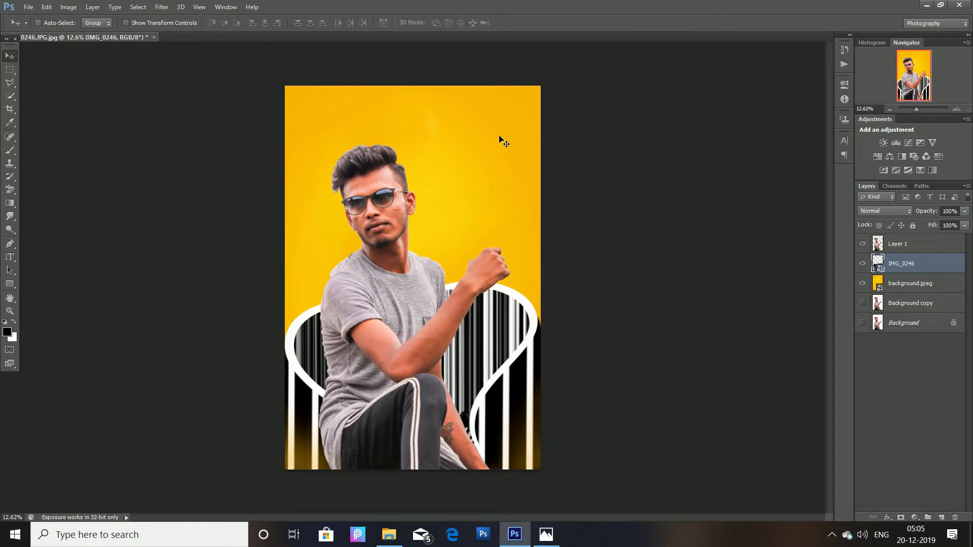
# Duplicate the heart graphic layer above Layer 1 and lower the copy's opacity to 34%
pyautogui.hotkey('ctrl', 'j')
pyautogui.moveTo(894, 264); pyautogui.dragTo(890, 244)
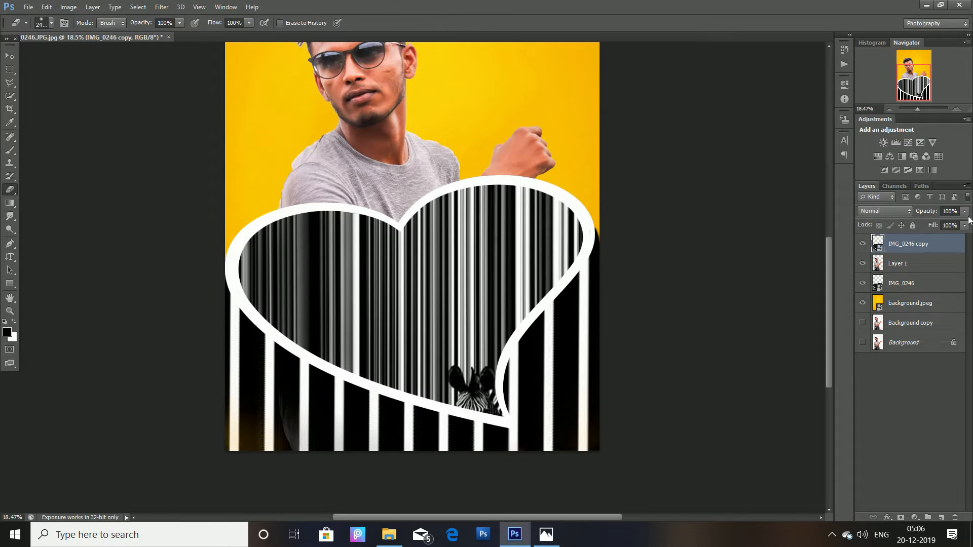
pyautogui.click(931, 223)
# Erase the upper part of the heart copy over the man's torso and arm with a large hard round eraser
pyautogui.click(495, 208)
pyautogui.click(467, 206)
pyautogui.rightClick(384, 210)
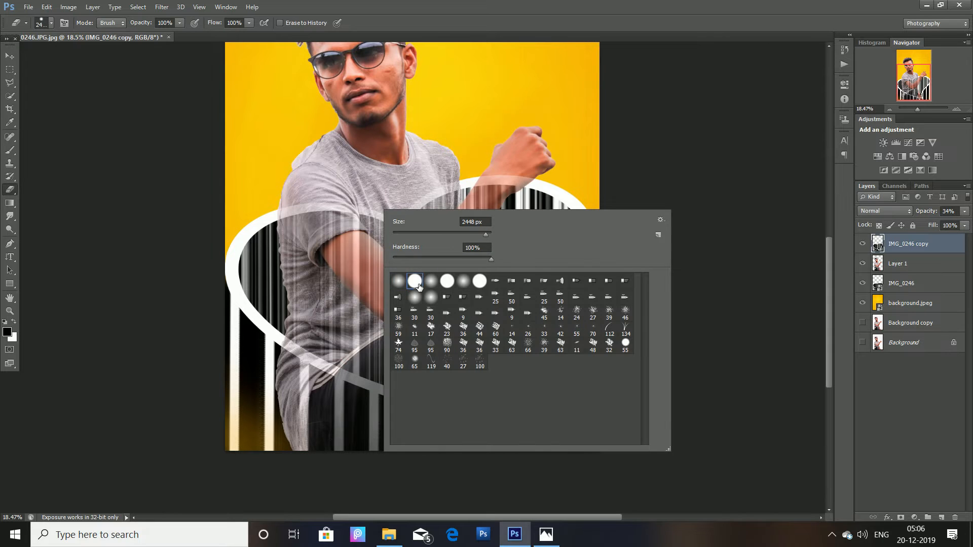
pyautogui.moveTo(355, 207); pyautogui.dragTo(451, 207)
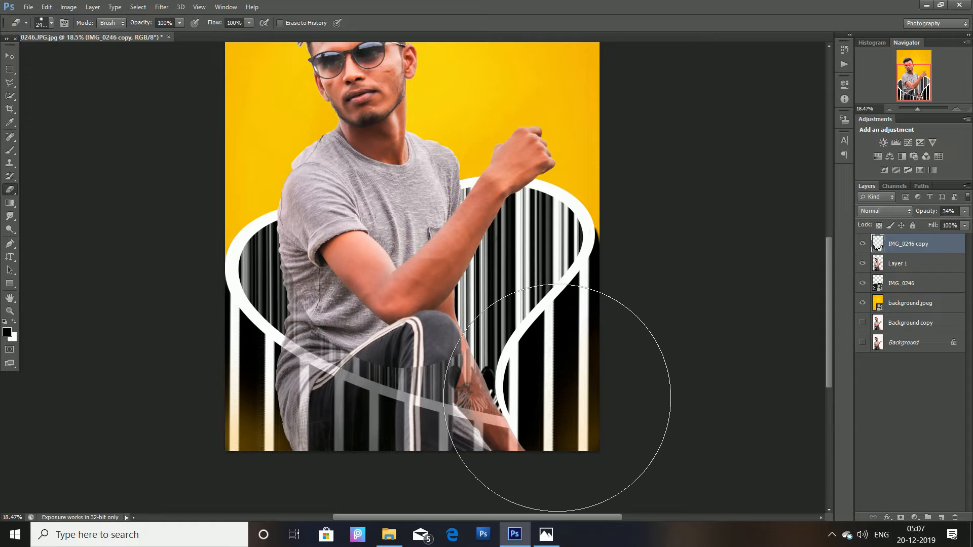
pyautogui.click(557, 398)
# Erase the heart copy's remaining stripes above its lower white outline over the shirt and knee with a 277 px eraser
pyautogui.scroll(5, 633, 400)
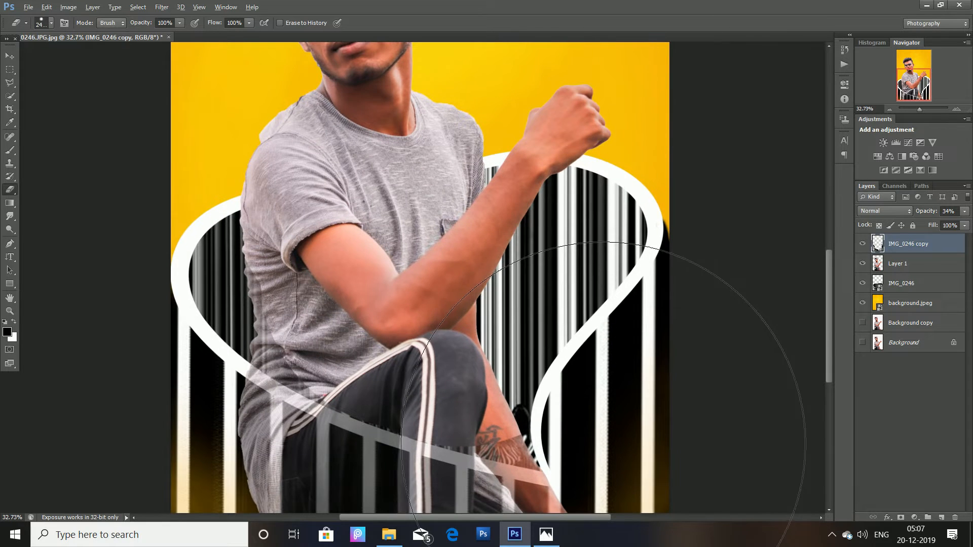
pyautogui.rightClick(642, 401)
pyautogui.click(523, 211)
pyautogui.click(359, 298)
pyautogui.moveTo(205, 304)
pyautogui.mouseDown()
pyautogui.moveTo(238, 279)
pyautogui.moveTo(241, 368)
pyautogui.moveTo(317, 421)
pyautogui.moveTo(343, 428)
pyautogui.mouseUp()
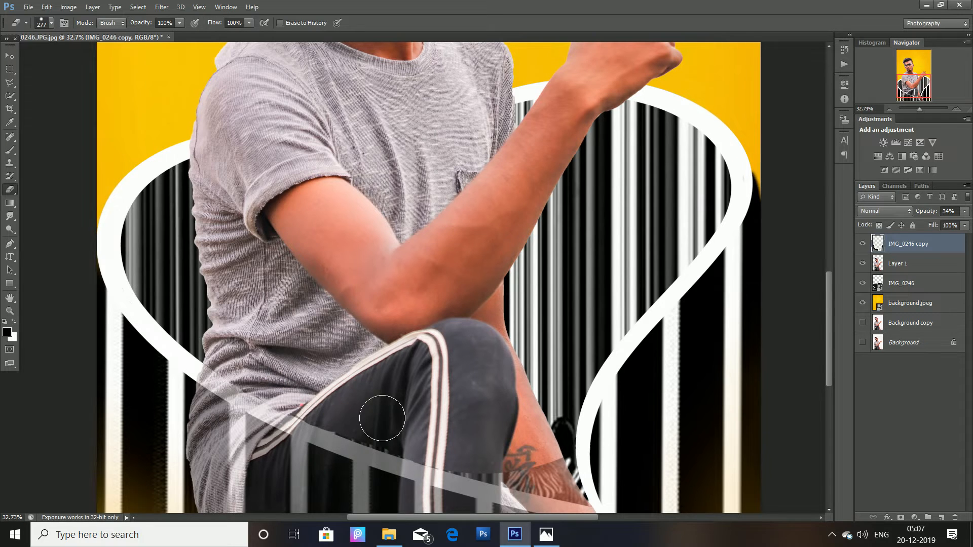
# Restore the heart copy layer's opacity to 100%
pyautogui.scroll(-7, 379, 381)
pyautogui.click(964, 211)
pyautogui.moveTo(933, 223); pyautogui.dragTo(968, 223)
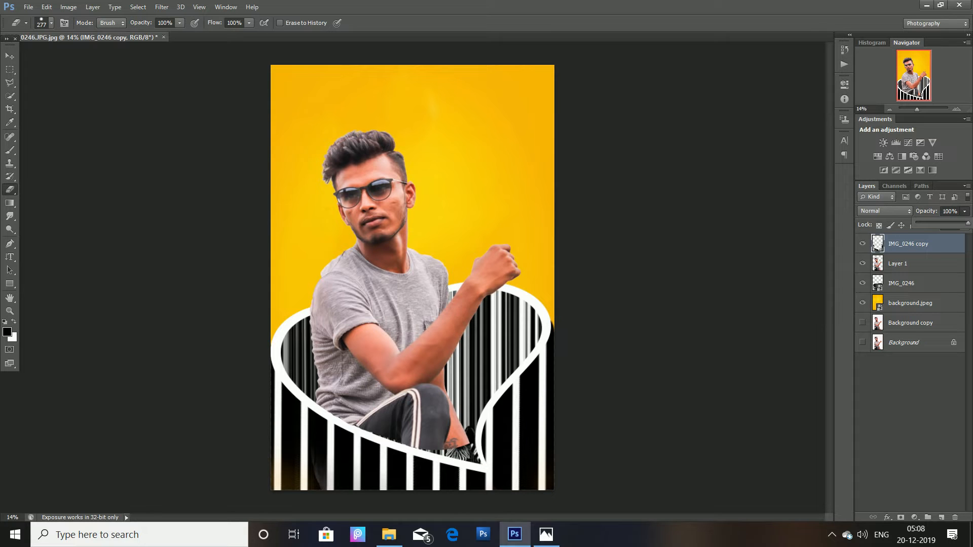
# Lower the heart copy layer's opacity to 48% and erase its leftover stripes above the white outline over the thigh
pyautogui.click(941, 223)
pyautogui.scroll(5, 434, 456)
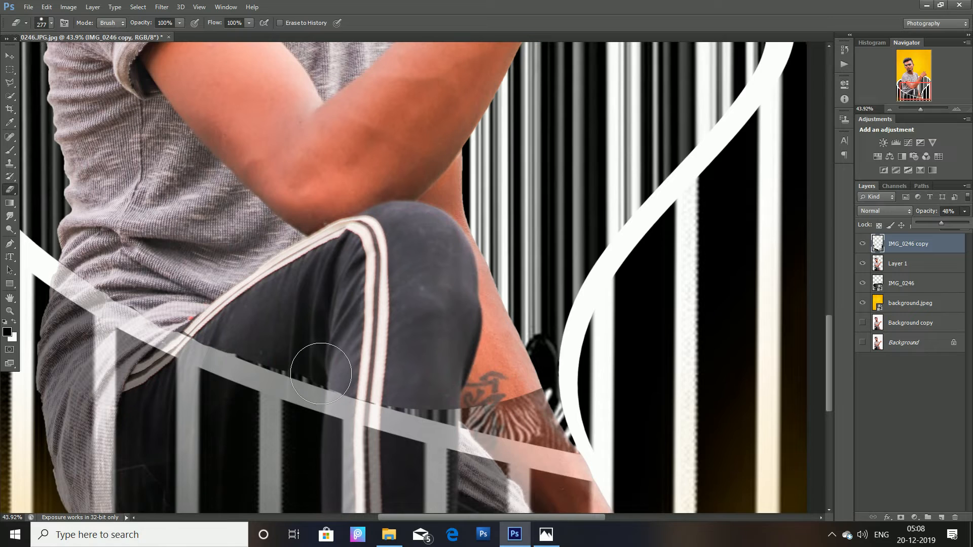
pyautogui.click(328, 377)
pyautogui.moveTo(328, 377)
pyautogui.mouseDown()
pyautogui.moveTo(367, 389)
pyautogui.moveTo(243, 350)
pyautogui.mouseUp()
# Erase the heart copy's stripes over the tattooed forearm and the upper part of the raised shin with a 104 px eraser
pyautogui.rightClick(499, 391)
pyautogui.moveTo(533, 308); pyautogui.dragTo(522, 307)
pyautogui.click(463, 358)
pyautogui.scroll(4, 504, 393)
pyautogui.scroll(-3, 513, 352)
pyautogui.scroll(4, 538, 325)
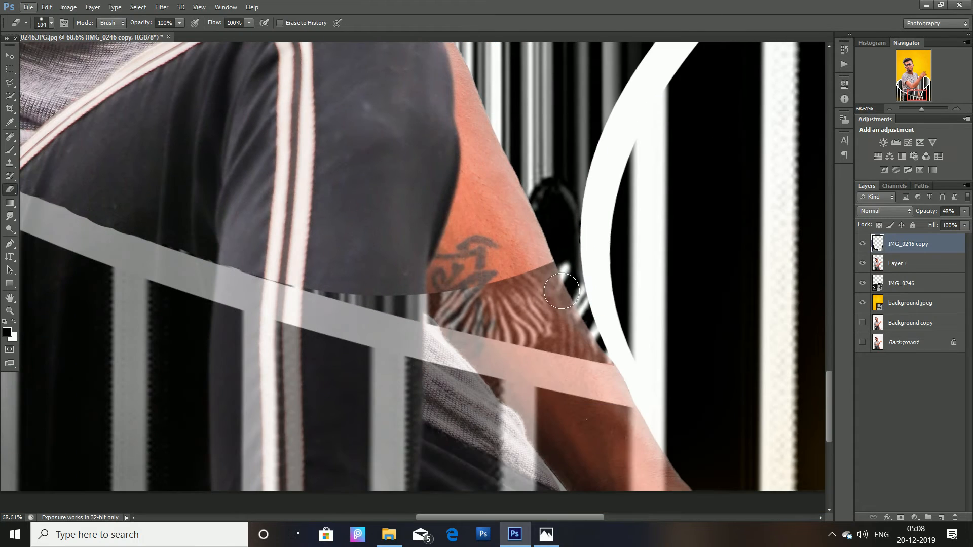
pyautogui.moveTo(562, 291)
pyautogui.mouseDown()
pyautogui.moveTo(599, 354)
pyautogui.moveTo(632, 364)
pyautogui.moveTo(452, 309)
pyautogui.moveTo(514, 319)
pyautogui.moveTo(498, 309)
pyautogui.moveTo(621, 362)
pyautogui.moveTo(432, 317)
pyautogui.moveTo(421, 323)
pyautogui.moveTo(401, 407)
pyautogui.moveTo(407, 300)
pyautogui.moveTo(394, 332)
pyautogui.moveTo(295, 424)
pyautogui.moveTo(330, 288)
pyautogui.moveTo(292, 310)
pyautogui.moveTo(278, 338)
pyautogui.moveTo(253, 308)
pyautogui.mouseUp()
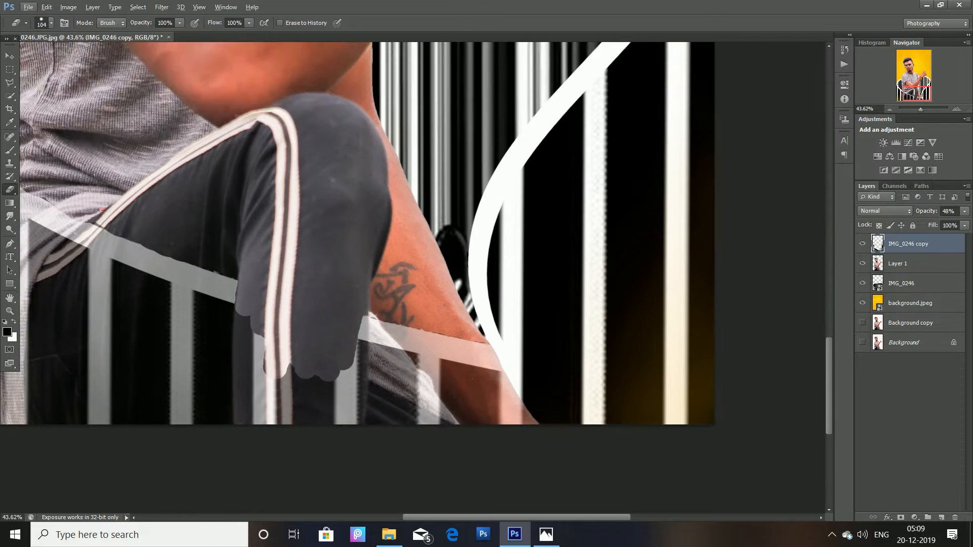
# Erase the heart copy over the rest of the raised lower leg down to the canvas edge, cleaning along both trouser edges
pyautogui.scroll(-4, 299, 262)
pyautogui.moveTo(300, 262)
pyautogui.mouseDown()
pyautogui.moveTo(291, 345)
pyautogui.moveTo(268, 275)
pyautogui.moveTo(308, 297)
pyautogui.moveTo(312, 345)
pyautogui.moveTo(335, 337)
pyautogui.moveTo(359, 295)
pyautogui.mouseUp()
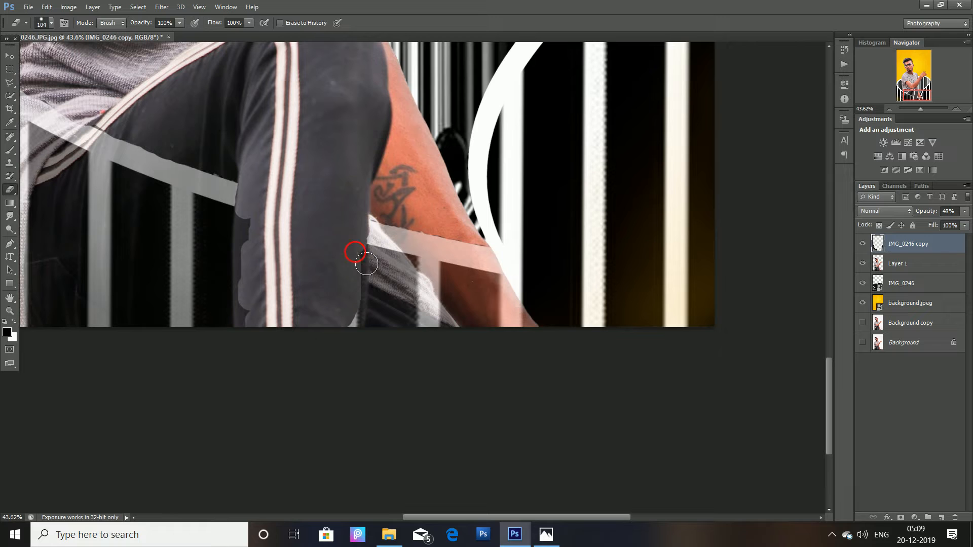
pyautogui.rightClick(324, 257)
pyautogui.press('Escape')
pyautogui.scroll(7, 260, 251)
pyautogui.moveTo(249, 260)
pyautogui.mouseDown()
pyautogui.moveTo(218, 240)
pyautogui.moveTo(246, 196)
pyautogui.moveTo(227, 360)
pyautogui.moveTo(236, 341)
pyautogui.moveTo(227, 412)
pyautogui.mouseUp()
pyautogui.moveTo(471, 300)
pyautogui.mouseDown()
pyautogui.moveTo(476, 405)
pyautogui.moveTo(460, 503)
pyautogui.moveTo(482, 495)
pyautogui.mouseUp()
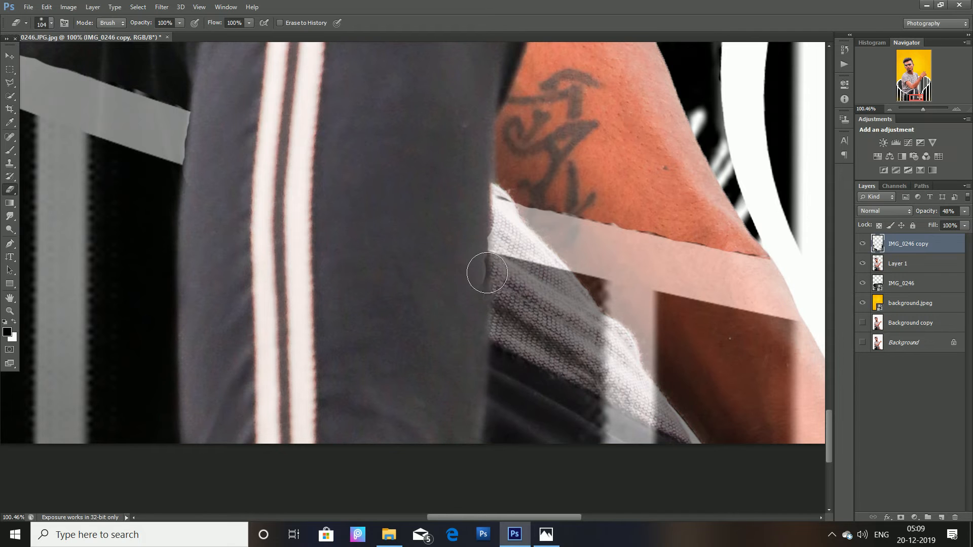
# Restore the heart copy layer's opacity to 100%
pyautogui.scroll(-10, 428, 391)
pyautogui.click(965, 211)
pyautogui.moveTo(941, 223); pyautogui.dragTo(968, 223)
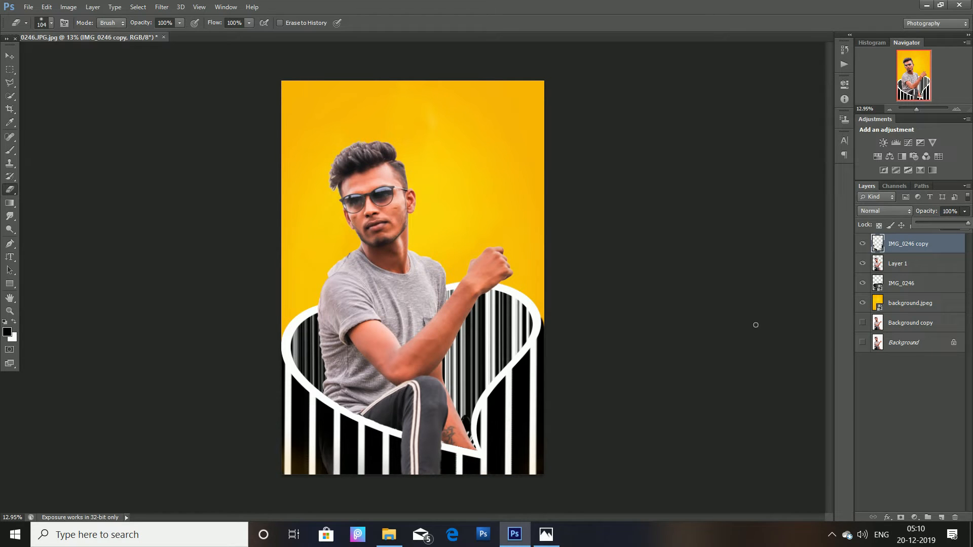
pyautogui.scroll(-1, 637, 362)
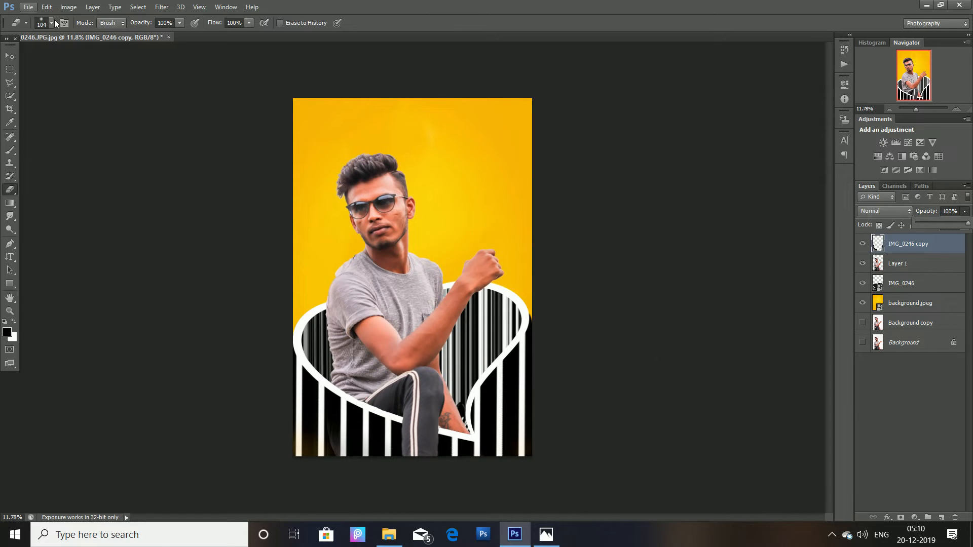
# Place the ring image from the Documents folder into the composition
pyautogui.click(28, 7)
pyautogui.scroll(-12, 583, 299)
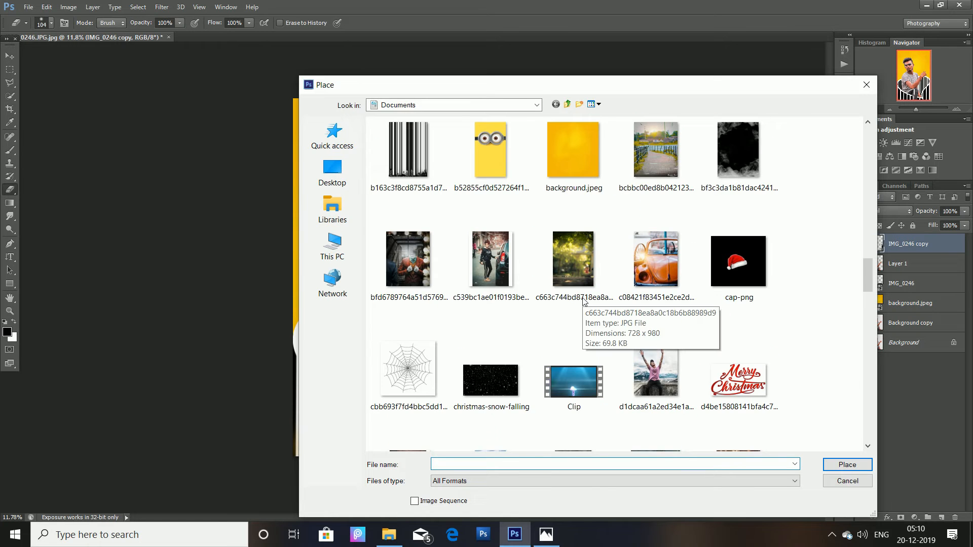
pyautogui.scroll(-15, 583, 301)
pyautogui.scroll(-10, 584, 301)
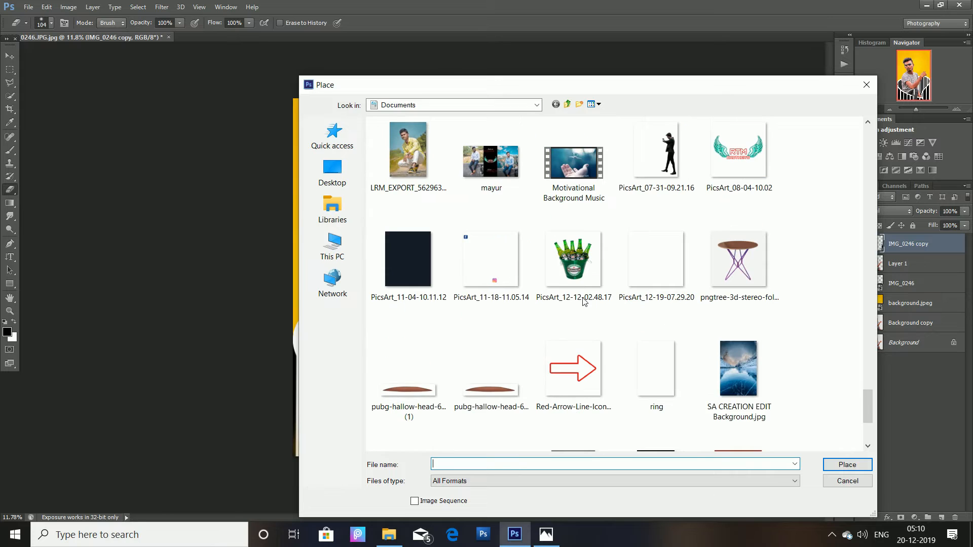
pyautogui.doubleClick(655, 380)
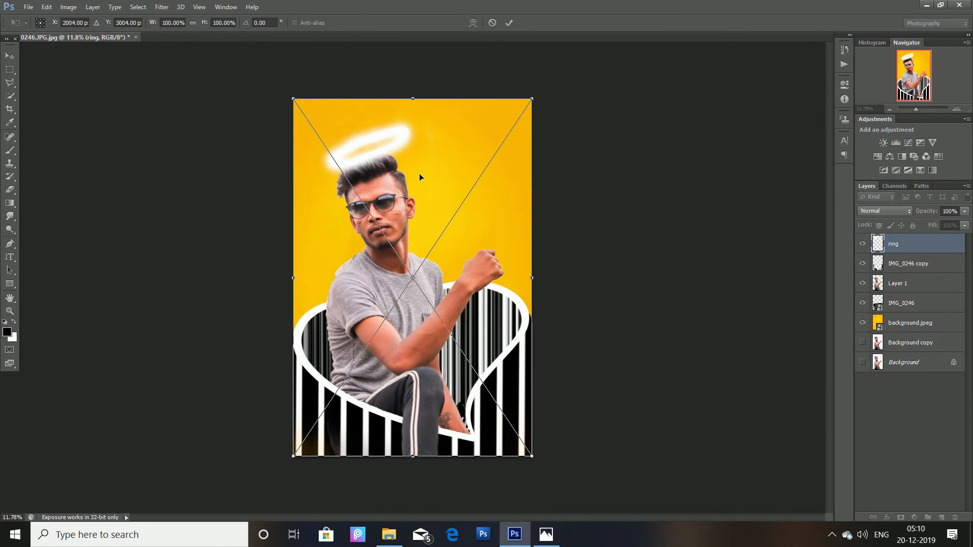
# Position the glowing ring above the man's head and move its layer below Layer 1
pyautogui.moveTo(419, 174)
pyautogui.mouseDown()
pyautogui.moveTo(413, 181)
pyautogui.moveTo(405, 173)
pyautogui.mouseUp()
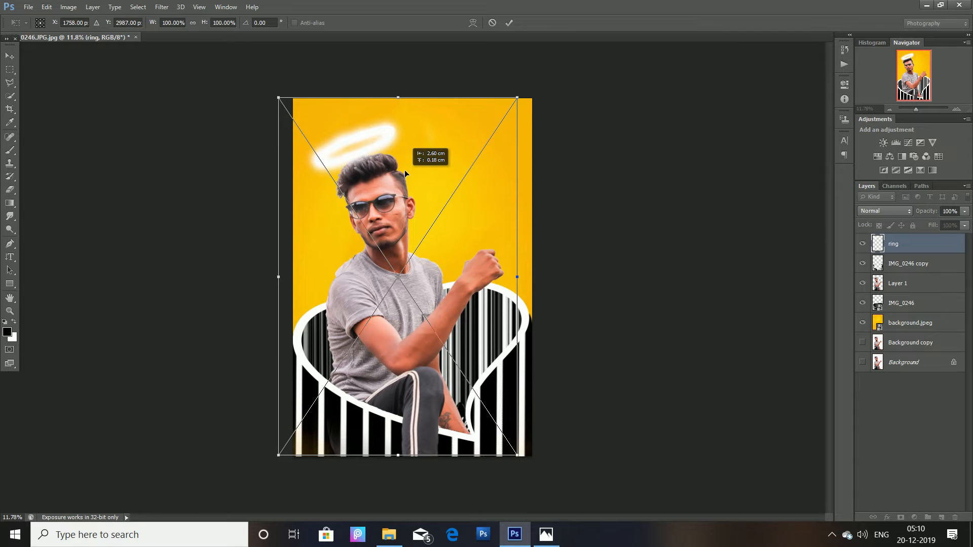
pyautogui.click(508, 23)
pyautogui.press('e')
pyautogui.moveTo(912, 245); pyautogui.dragTo(914, 294)
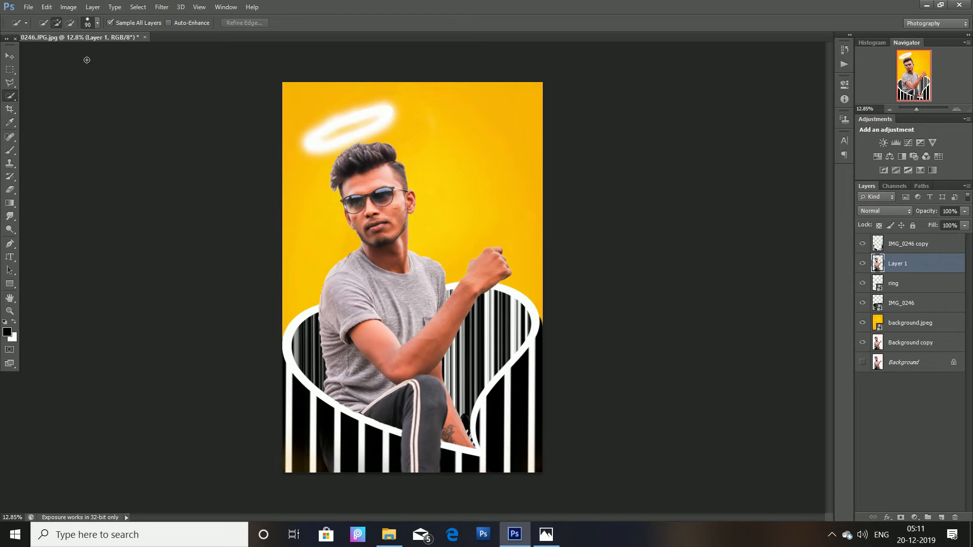
# Place the red rose JPEG from Documents above Layer 1, accepting the default Camera Raw settings
pyautogui.click(29, 7)
pyautogui.click(130, 215)
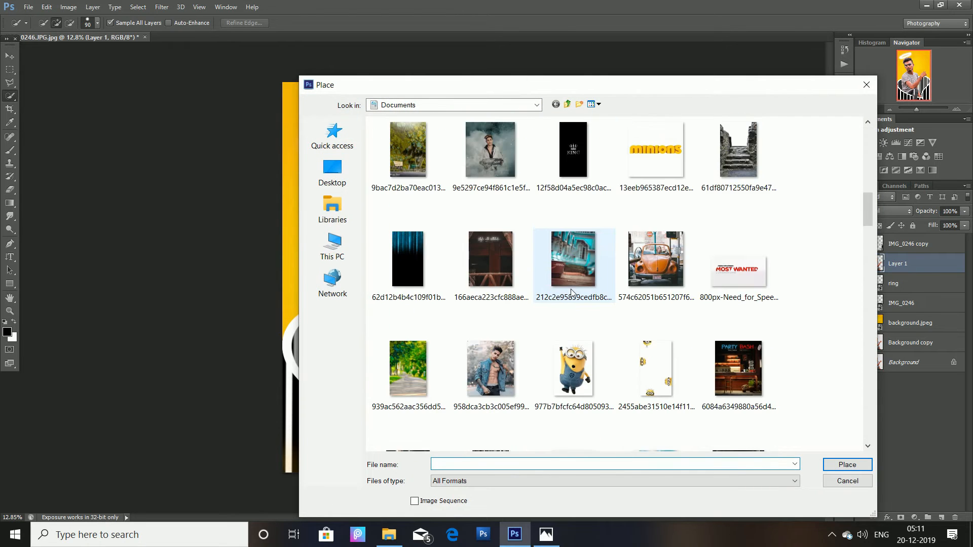
pyautogui.scroll(-15, 571, 293)
pyautogui.doubleClick(495, 317)
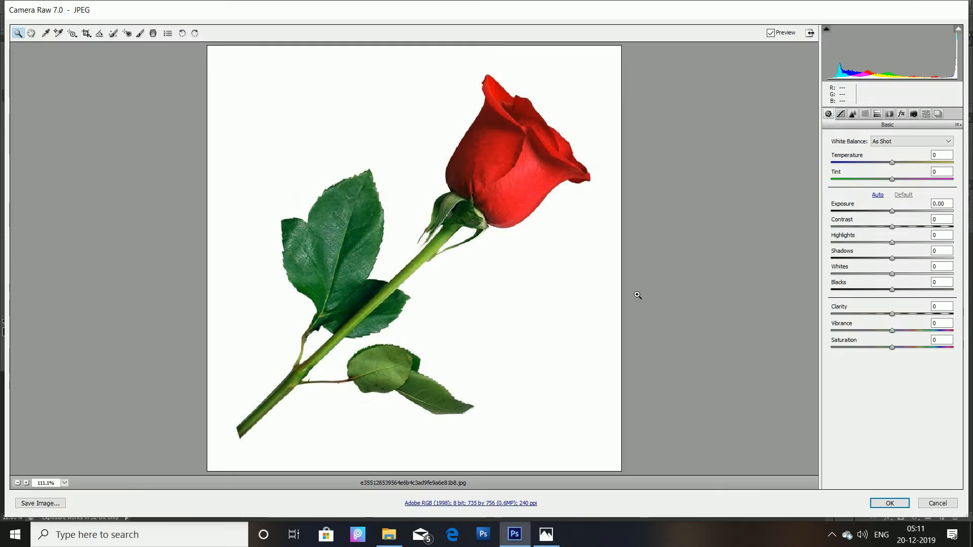
pyautogui.click(888, 502)
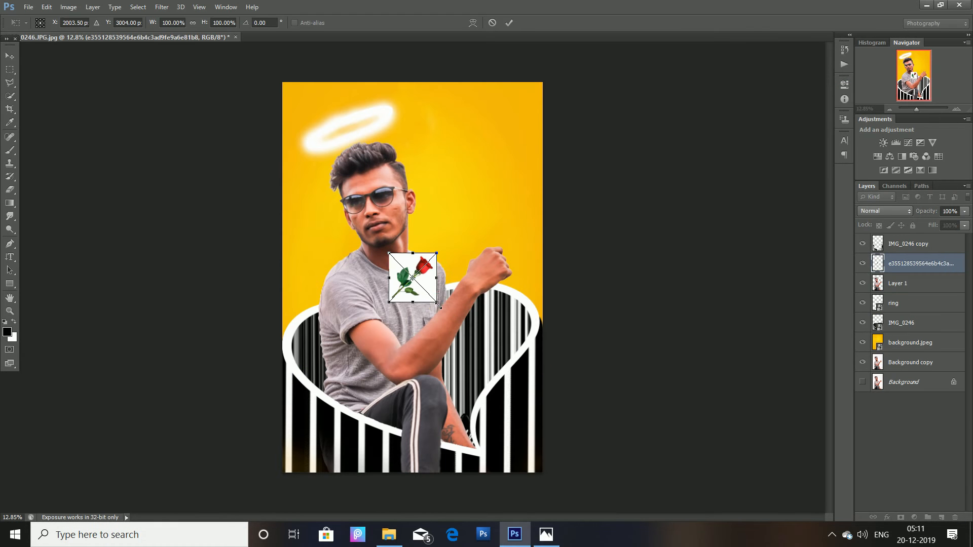
# Enlarge the placed rose image and centre it over the man's face and torso
pyautogui.moveTo(437, 304); pyautogui.dragTo(557, 427)
pyautogui.moveTo(506, 385); pyautogui.dragTo(446, 314)
pyautogui.click(508, 23)
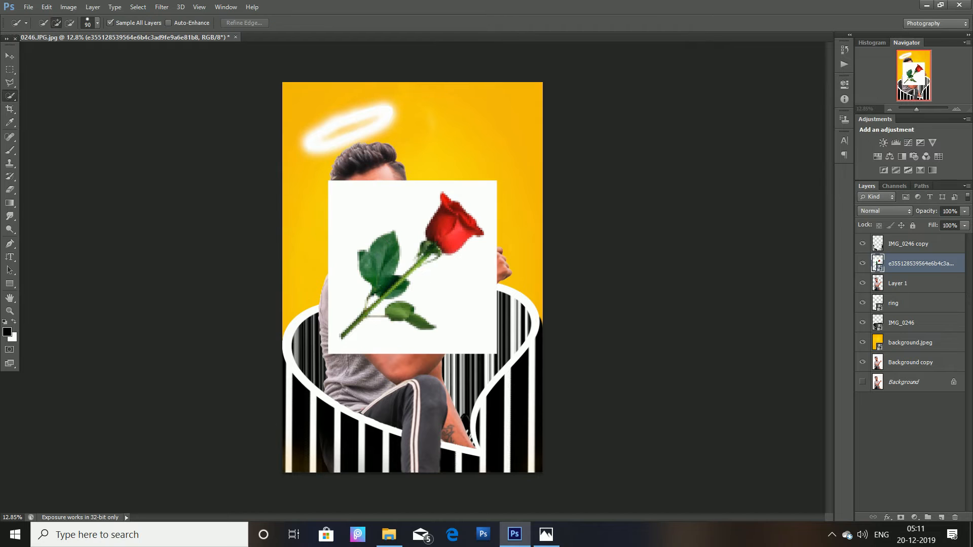
# Rasterize the rose layer and remove the white around the rose with a 931 px Background Eraser at 21% tolerance
pyautogui.rightClick(10, 190)
pyautogui.click(51, 198)
pyautogui.click(362, 217)
pyautogui.press('Return')
pyautogui.rightClick(362, 217)
pyautogui.click(460, 227)
pyautogui.press('Return')
pyautogui.moveTo(343, 205)
pyautogui.mouseDown()
pyautogui.moveTo(516, 239)
pyautogui.moveTo(484, 370)
pyautogui.moveTo(350, 325)
pyautogui.moveTo(456, 253)
pyautogui.moveTo(469, 287)
pyautogui.moveTo(369, 356)
pyautogui.mouseUp()
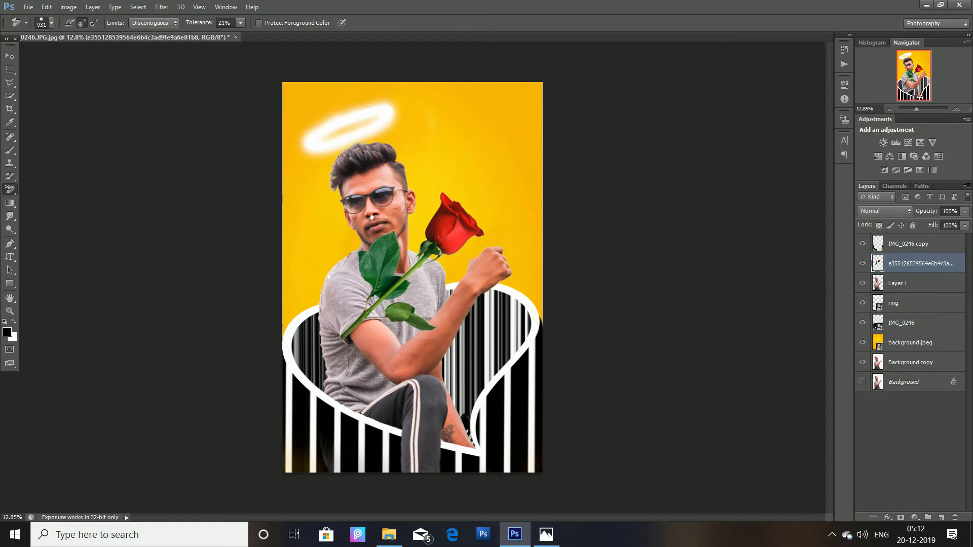
# Scale the rose to 39.91%, rotate it -78.68°, and position its stem at the man's raised fist
pyautogui.click(13, 60)
pyautogui.hotkey('ctrl', 't')
pyautogui.moveTo(506, 264); pyautogui.dragTo(570, 162)
pyautogui.moveTo(478, 364); pyautogui.dragTo(443, 271)
pyautogui.moveTo(385, 254); pyautogui.dragTo(456, 252)
pyautogui.scroll(3, 476, 279)
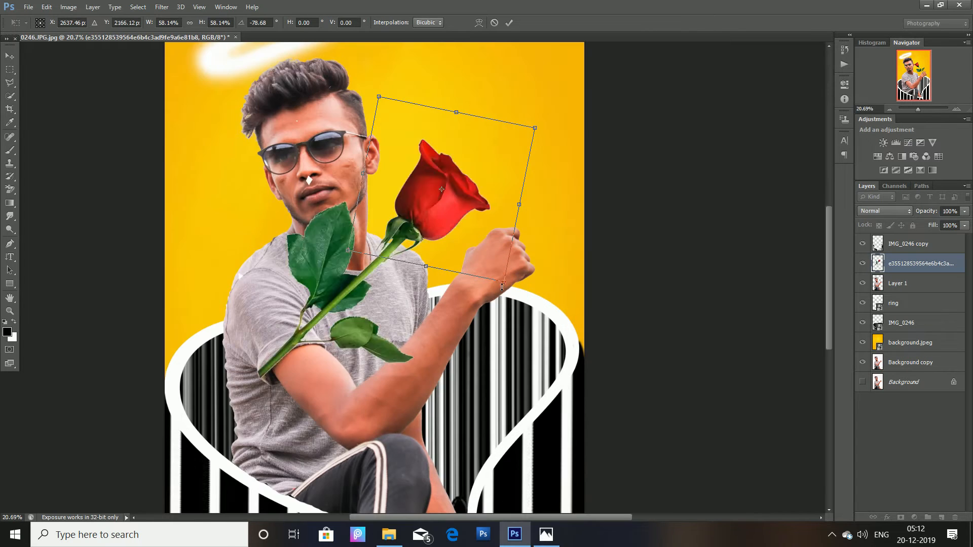
pyautogui.moveTo(505, 282); pyautogui.dragTo(470, 236)
pyautogui.moveTo(505, 273); pyautogui.dragTo(499, 266)
pyautogui.moveTo(485, 229); pyautogui.dragTo(471, 231)
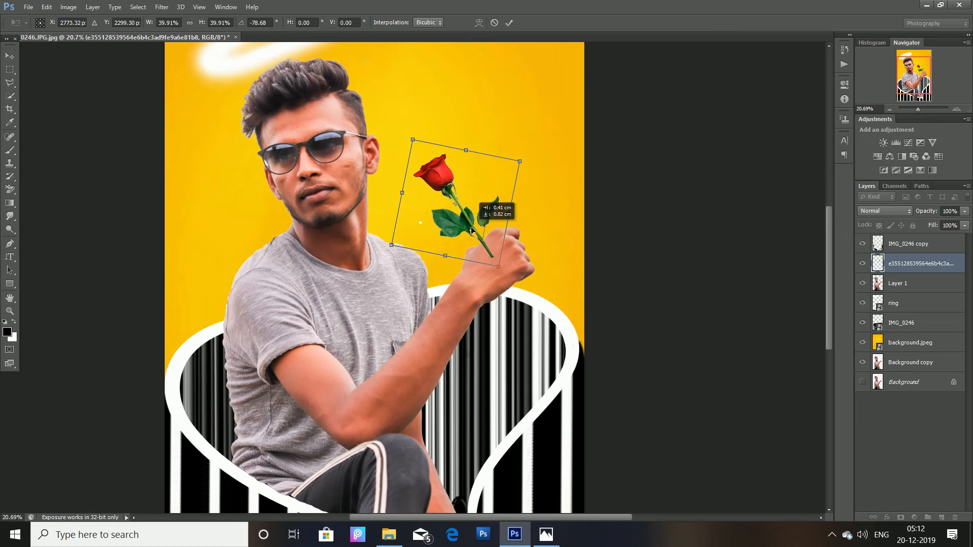
pyautogui.click(512, 22)
# Erase the stem's lower end over the hand with a 104 px eraser so the fist appears to hold the rose
pyautogui.scroll(5, 515, 257)
pyautogui.rightClick(10, 192)
pyautogui.click(50, 189)
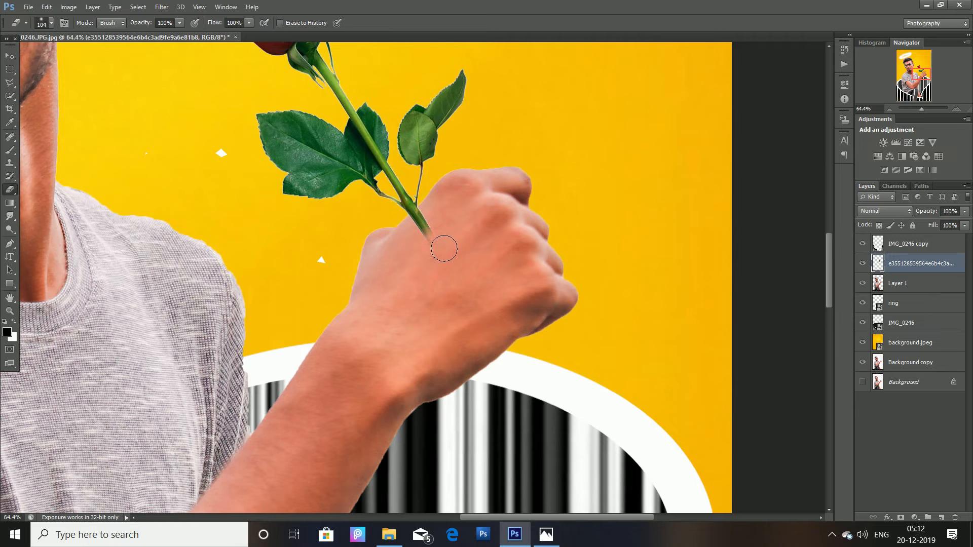
pyautogui.scroll(-8, 416, 253)
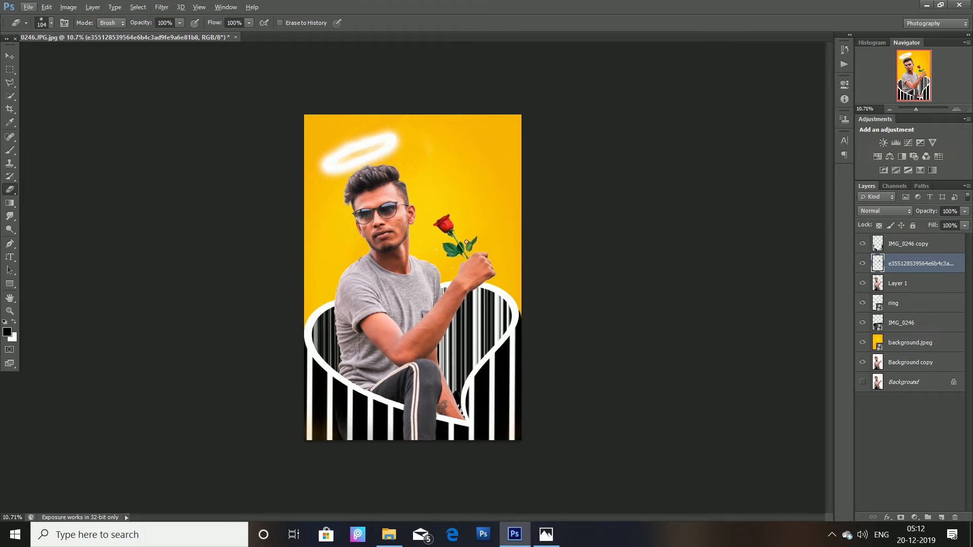
# Place the pink hearts image e29da4efb88f-png from Documents above the rose layer
pyautogui.click(28, 6)
pyautogui.click(61, 210)
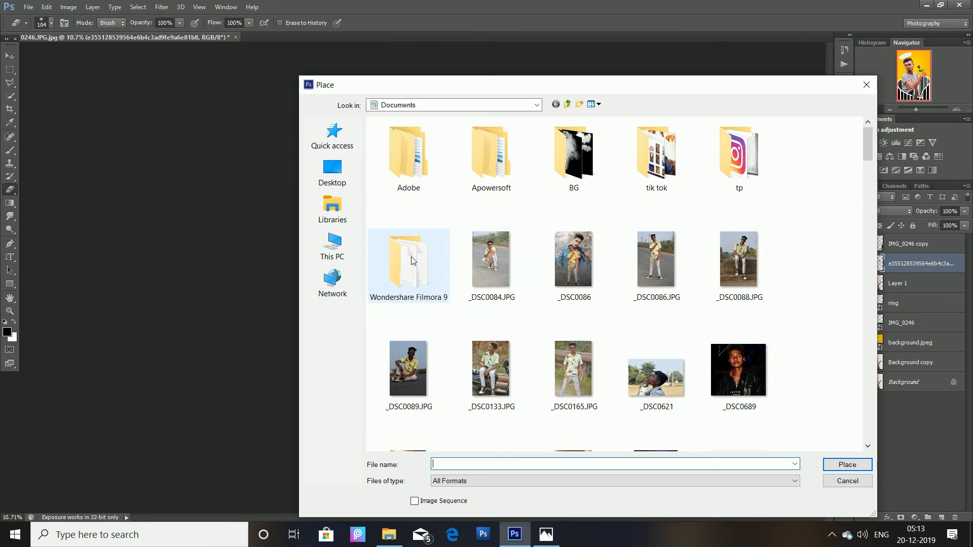
pyautogui.scroll(-10, 510, 261)
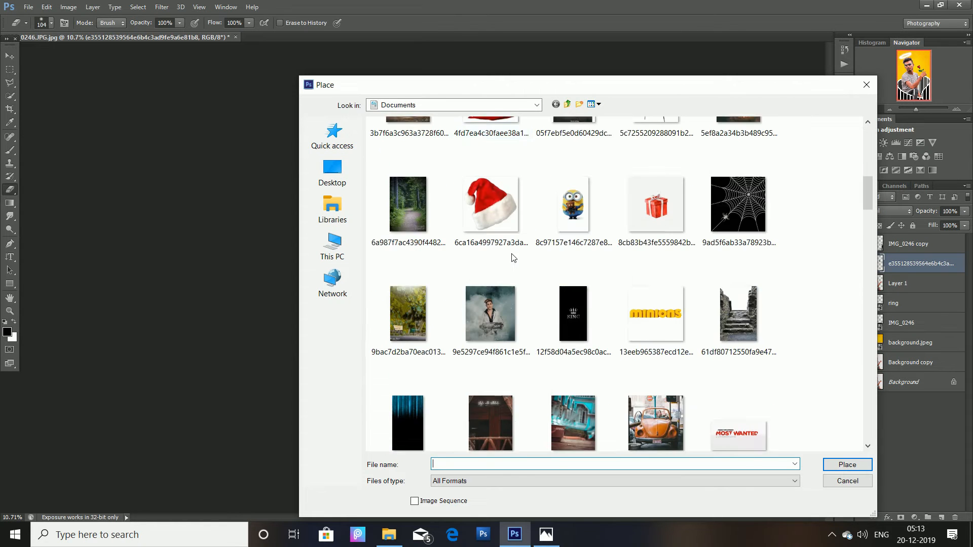
pyautogui.scroll(-12, 513, 258)
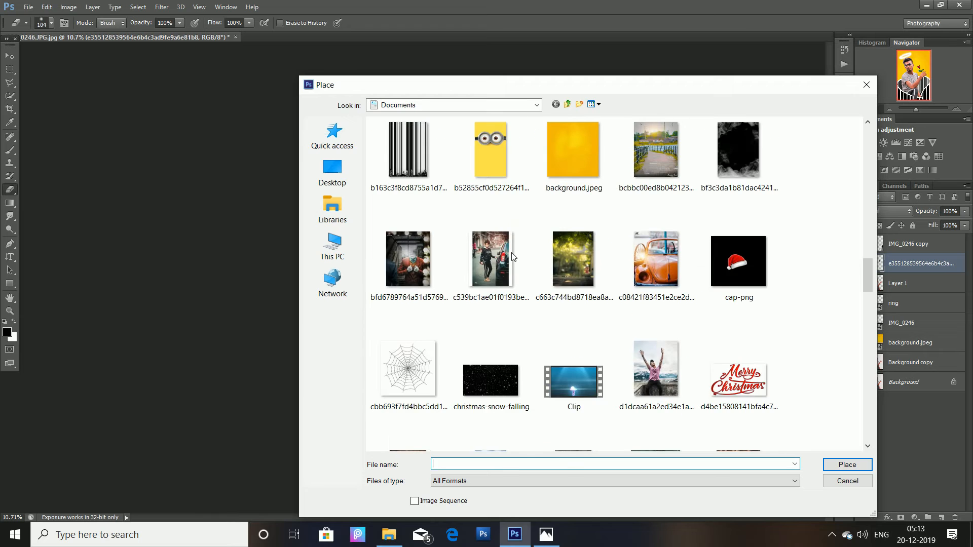
pyautogui.scroll(-3, 513, 257)
pyautogui.doubleClick(745, 355)
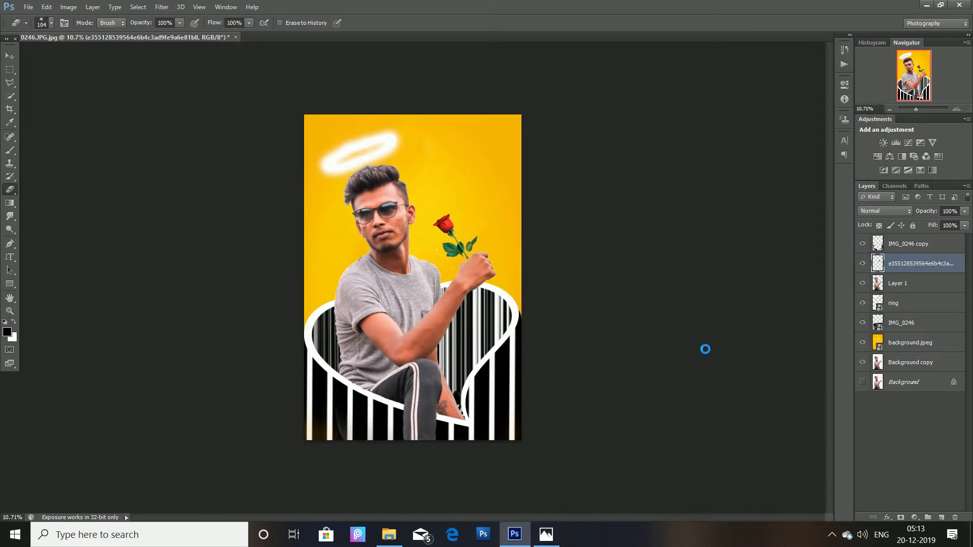
# Enlarge the hearts image to about 224%, rotate it -18.13°, and position the hearts around the man's head
pyautogui.moveTo(424, 304); pyautogui.dragTo(497, 313)
pyautogui.hotkey('ctrl', 'z')
pyautogui.moveTo(446, 269); pyautogui.dragTo(654, 398)
pyautogui.moveTo(479, 374); pyautogui.dragTo(408, 332)
pyautogui.moveTo(580, 411); pyautogui.dragTo(619, 356)
pyautogui.moveTo(376, 323); pyautogui.dragTo(381, 318)
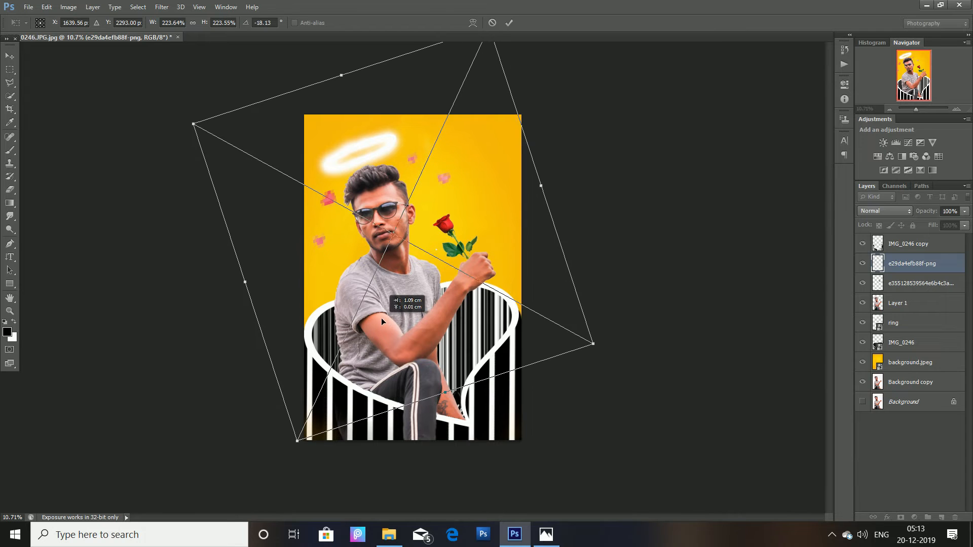
pyautogui.click(509, 23)
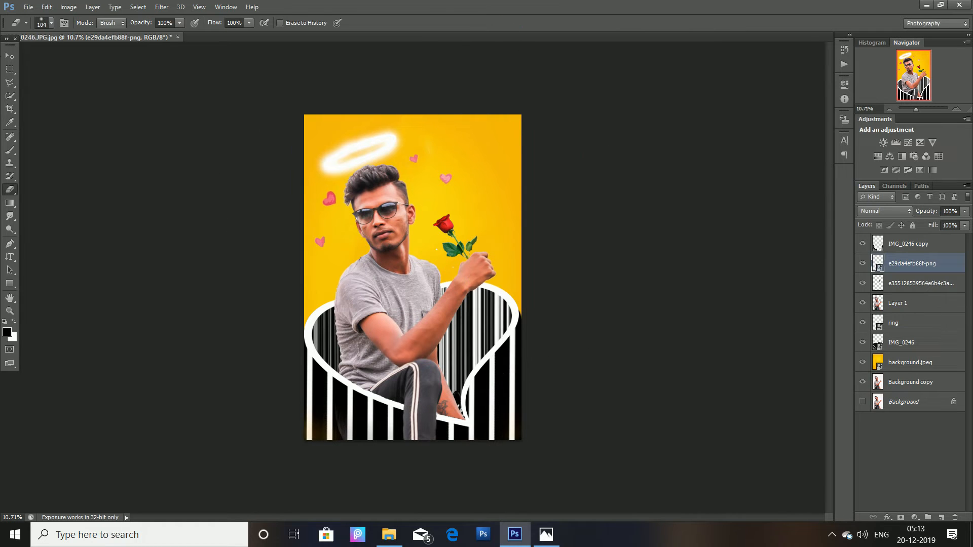
# Place the "i Love you" lettering JPEG from Documents, accepting the default Camera Raw settings
pyautogui.click(25, 6)
pyautogui.click(56, 196)
pyautogui.scroll(-3, 576, 243)
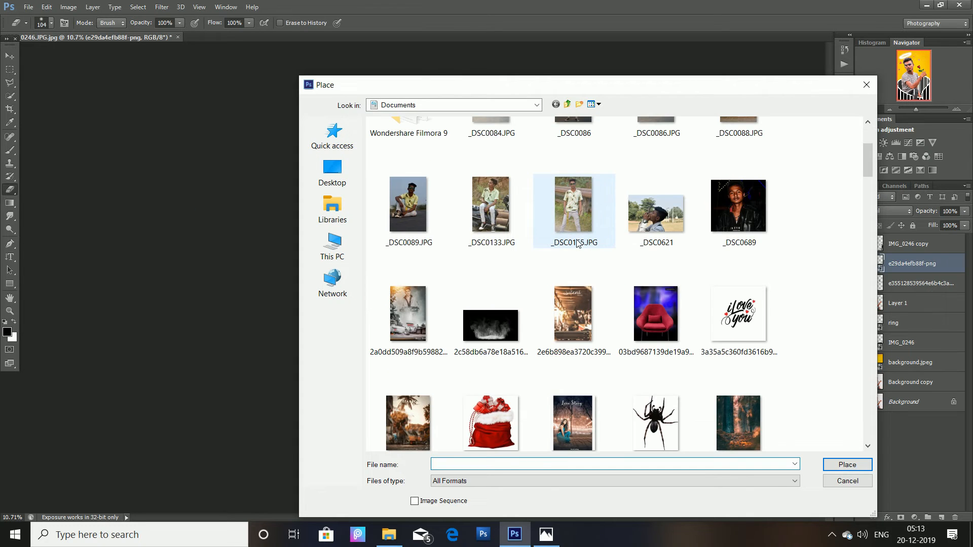
pyautogui.doubleClick(715, 302)
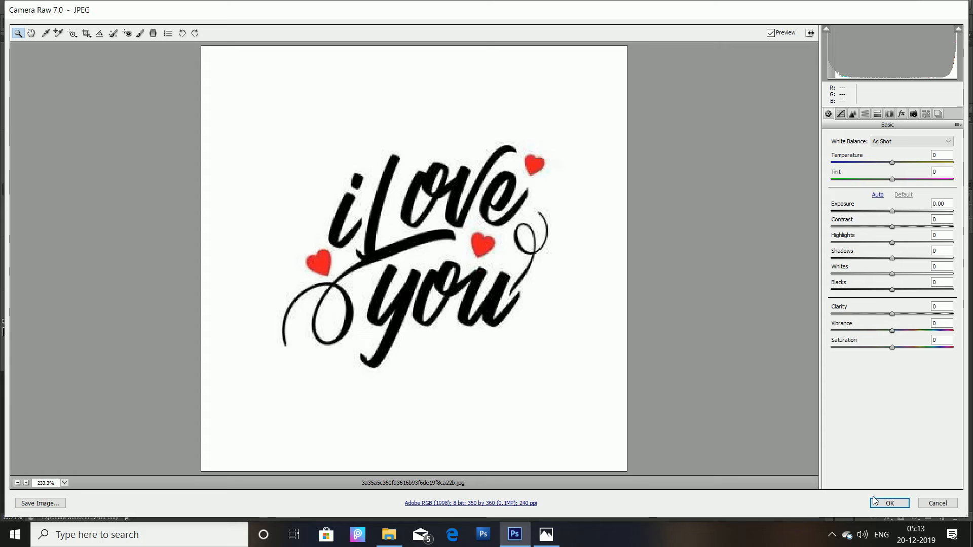
pyautogui.click(889, 502)
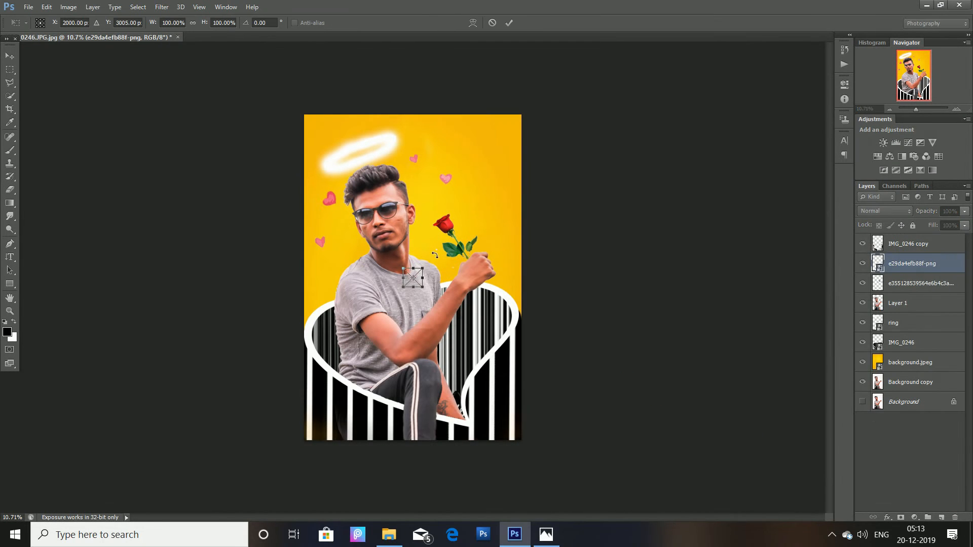
# Enlarge the lettering image to 1215.28% and centre it across the upper part of the canvas
pyautogui.moveTo(424, 288); pyautogui.dragTo(674, 496)
pyautogui.moveTo(566, 437); pyautogui.dragTo(459, 297)
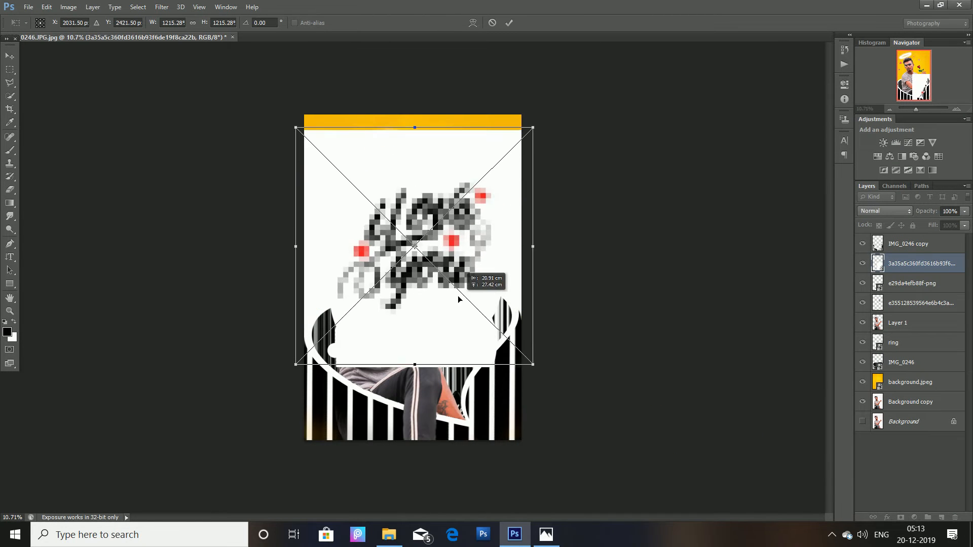
pyautogui.click(509, 23)
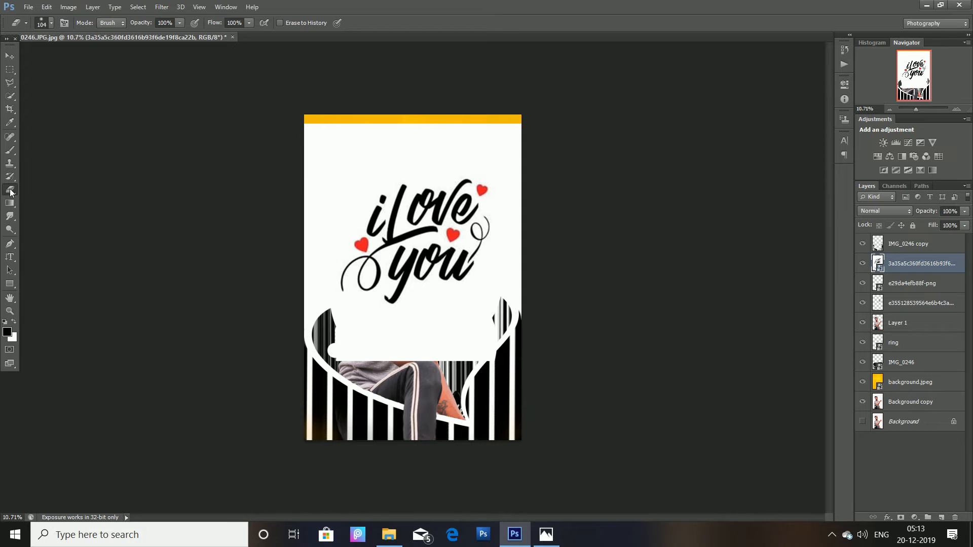
# Reduce the lettering image's scale to 1033.89% and recentre it within the canvas width
pyautogui.hotkey('ctrl', 't')
pyautogui.moveTo(533, 360); pyautogui.dragTo(515, 326)
pyautogui.moveTo(406, 284)
pyautogui.mouseDown()
pyautogui.moveTo(435, 282)
pyautogui.moveTo(425, 282)
pyautogui.mouseUp()
pyautogui.click(15, 192)
pyautogui.click(443, 201)
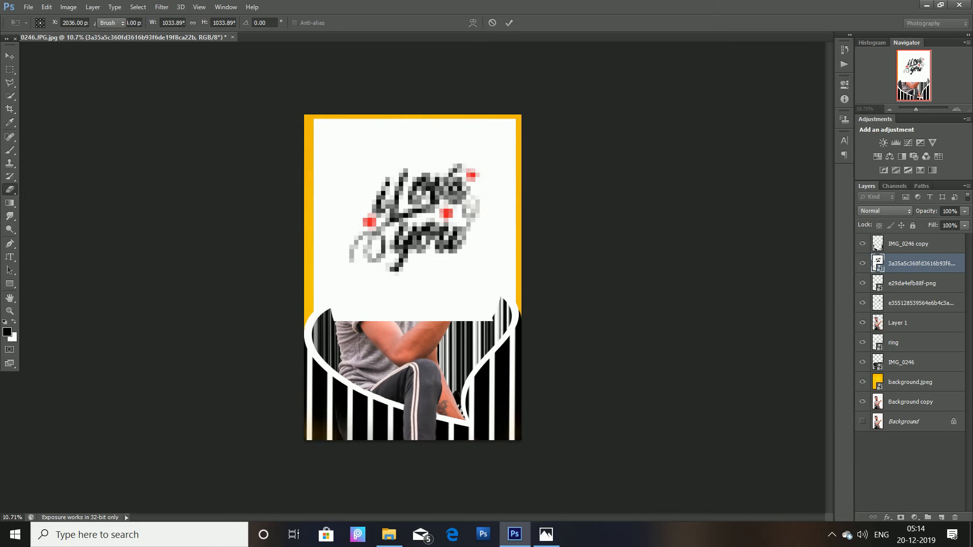
# Rasterize the lettering layer and remove its white background with the 931 px Background Eraser at 21% tolerance
pyautogui.rightClick(10, 191)
pyautogui.click(48, 197)
pyautogui.click(375, 187)
pyautogui.press('Return')
pyautogui.moveTo(335, 153)
pyautogui.mouseDown()
pyautogui.moveTo(529, 152)
pyautogui.moveTo(312, 164)
pyautogui.moveTo(359, 305)
pyautogui.moveTo(539, 337)
pyautogui.moveTo(528, 303)
pyautogui.moveTo(537, 251)
pyautogui.moveTo(451, 183)
pyautogui.moveTo(509, 193)
pyautogui.moveTo(489, 233)
pyautogui.mouseUp()
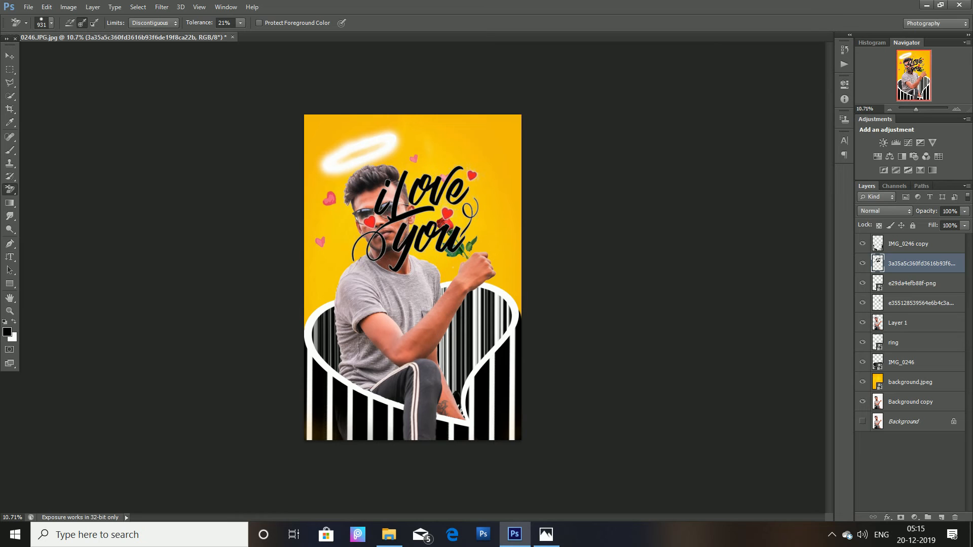
pyautogui.click(10, 54)
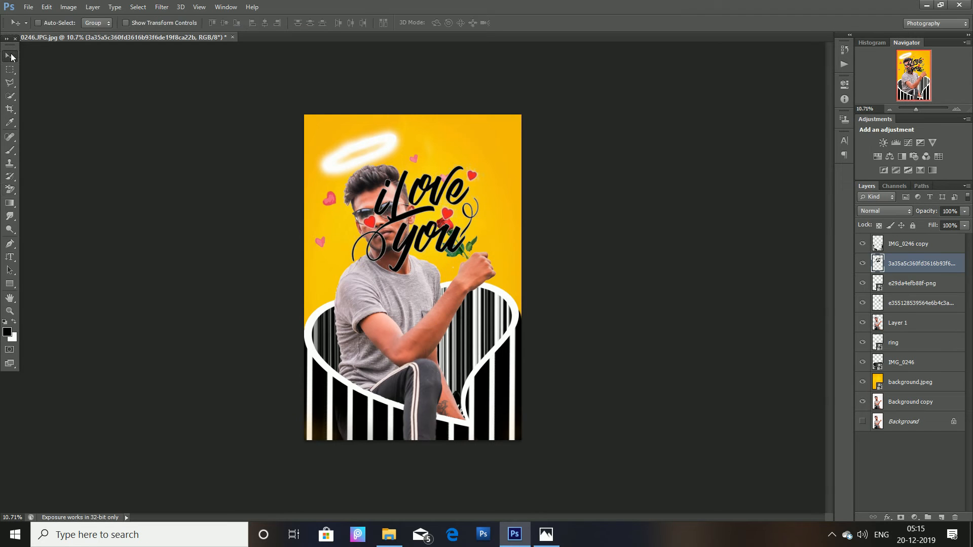
# Scale the "i Love you" lettering to 56.87%, place it in the canvas's upper-right corner above the rose, and lower its opacity to 44%
pyautogui.hotkey('ctrl', 't')
pyautogui.moveTo(406, 259); pyautogui.dragTo(450, 220)
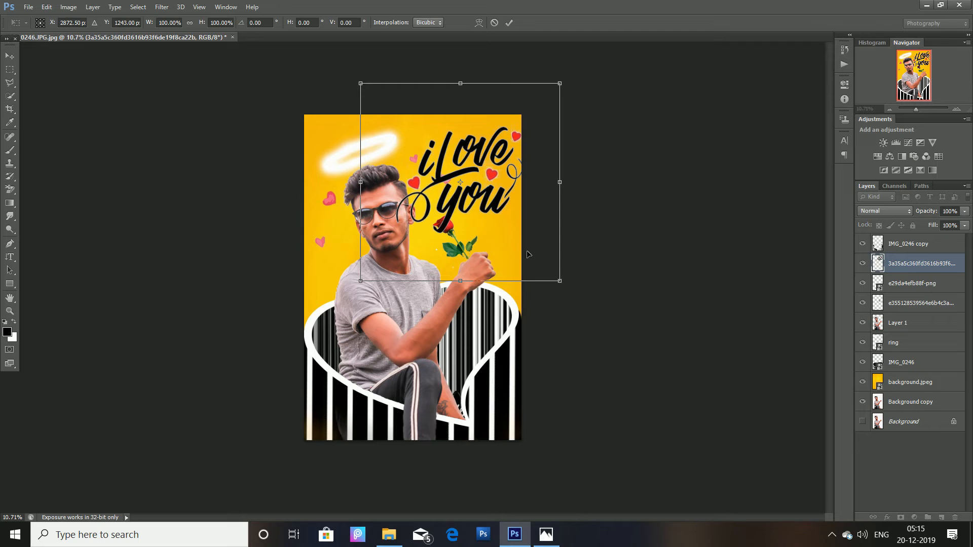
pyautogui.moveTo(565, 287); pyautogui.dragTo(450, 173)
pyautogui.moveTo(422, 140); pyautogui.dragTo(482, 171)
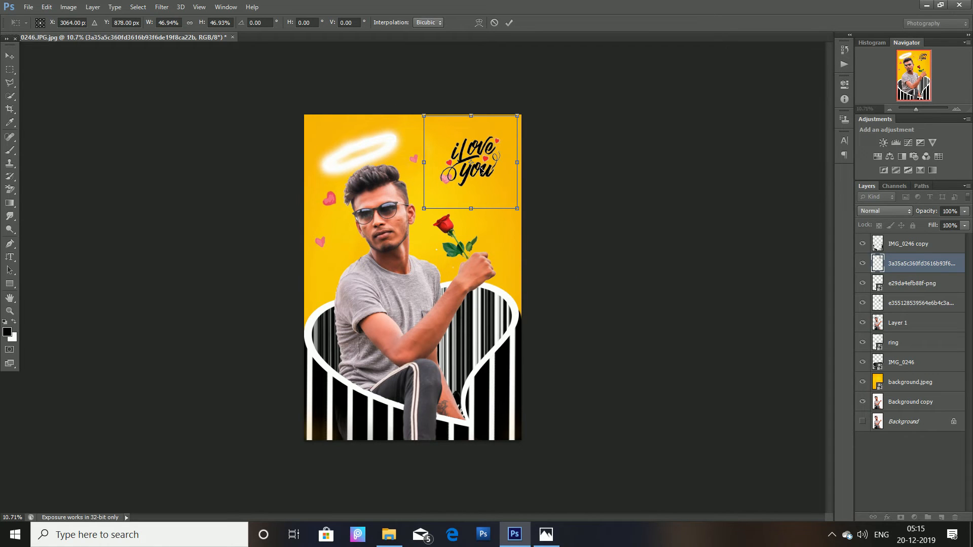
pyautogui.moveTo(519, 210)
pyautogui.mouseDown()
pyautogui.moveTo(539, 230)
pyautogui.moveTo(506, 200)
pyautogui.mouseUp()
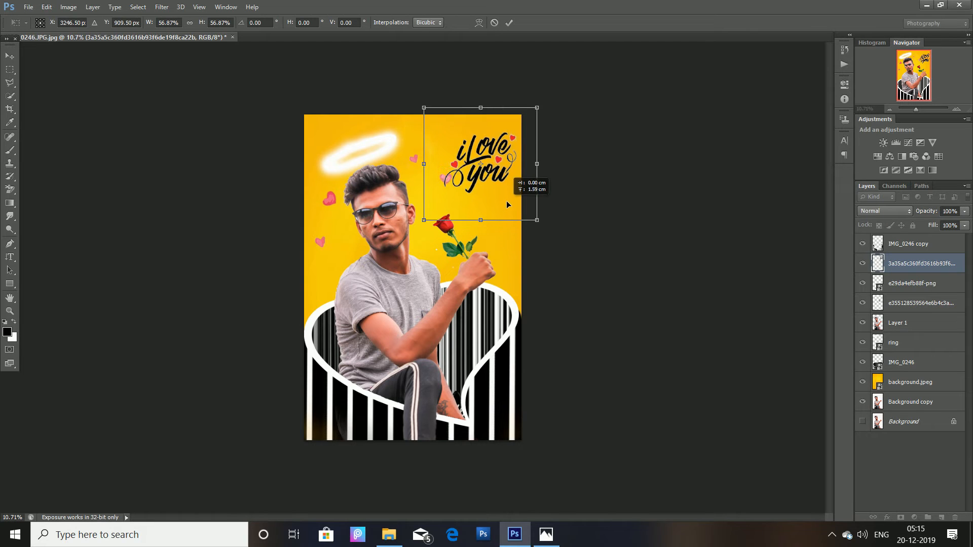
pyautogui.click(509, 22)
pyautogui.click(964, 212)
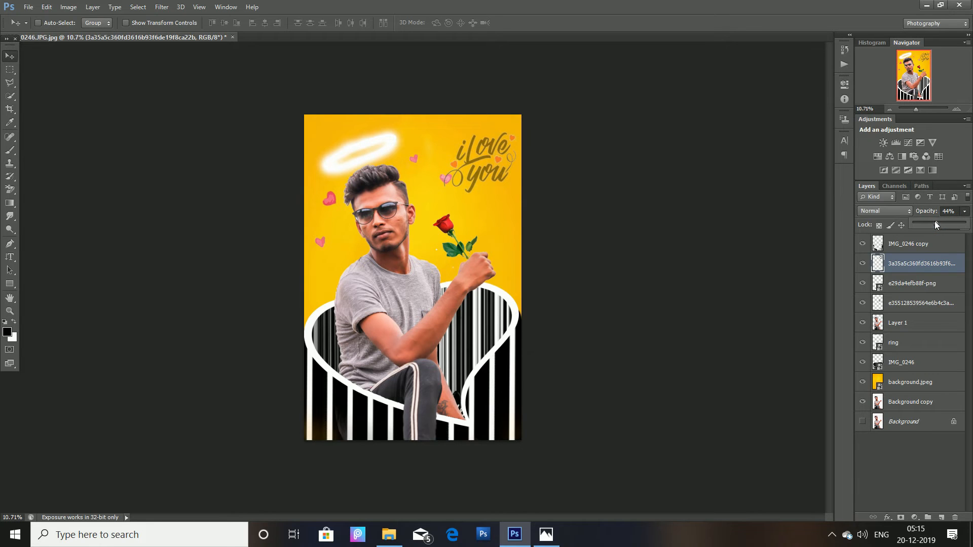
pyautogui.click(6, 55)
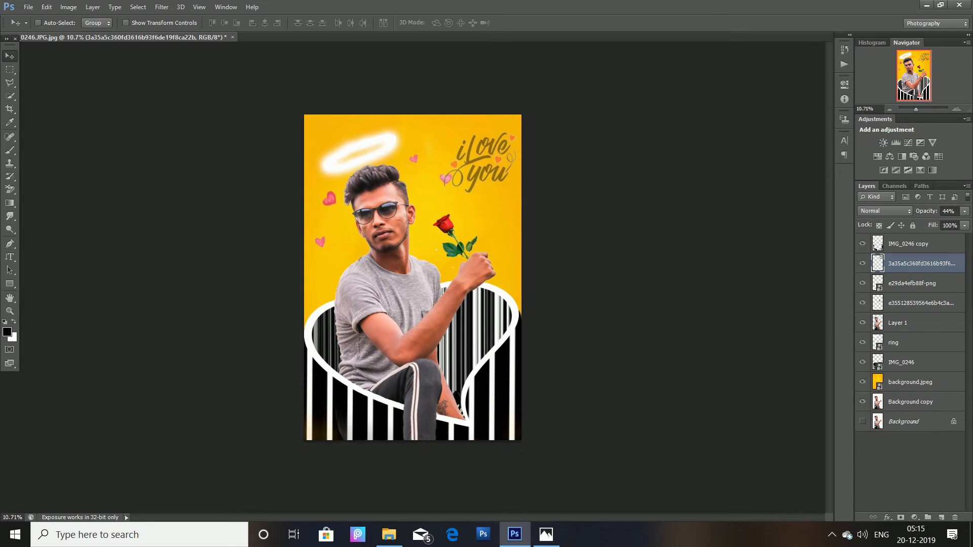
# Duplicate Layer 1 as "Layer 1 copy" and hide the original Layer 1
pyautogui.rightClick(930, 322)
pyautogui.click(793, 143)
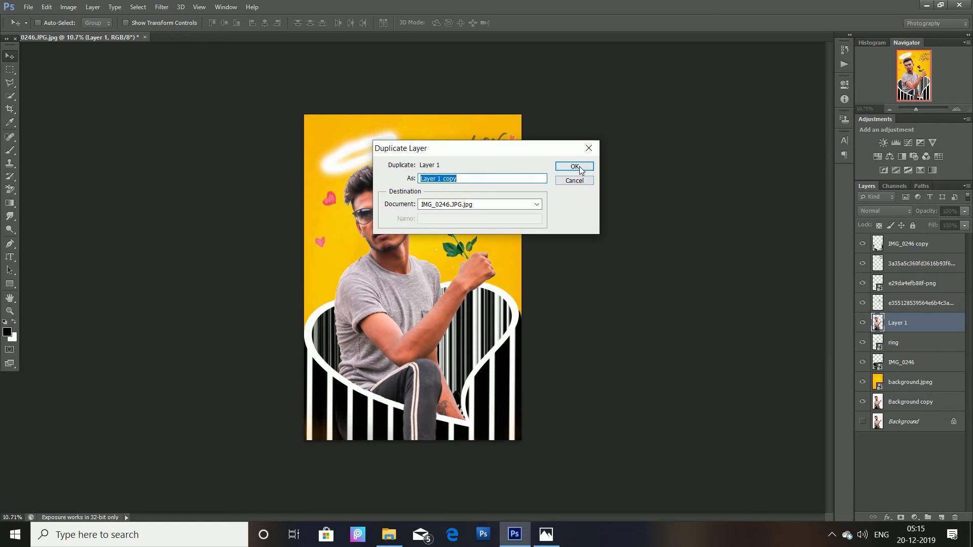
pyautogui.click(575, 167)
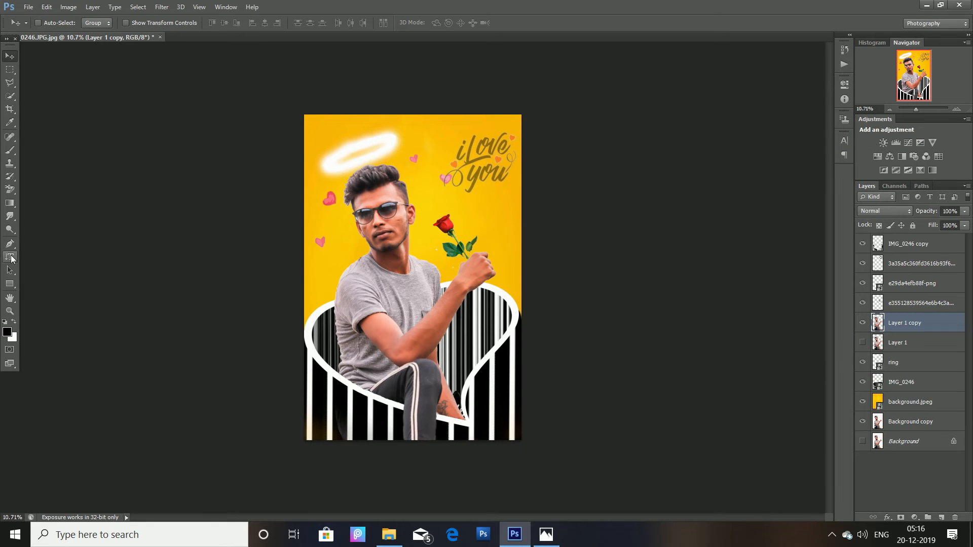
# Smooth the man's forehead skin with the Smudge tool, using a 145 px brush at 7% strength
pyautogui.click(10, 216)
pyautogui.rightClick(398, 353)
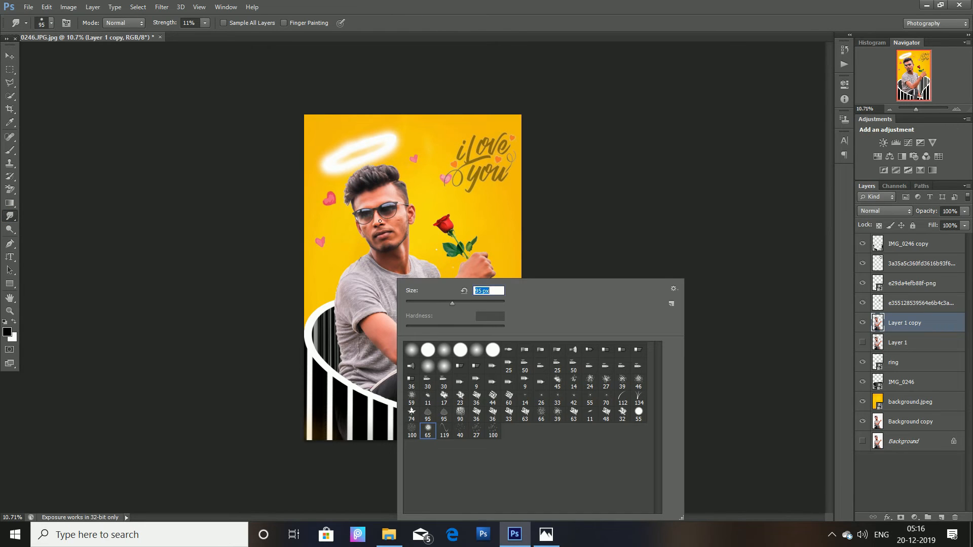
pyautogui.click(206, 25)
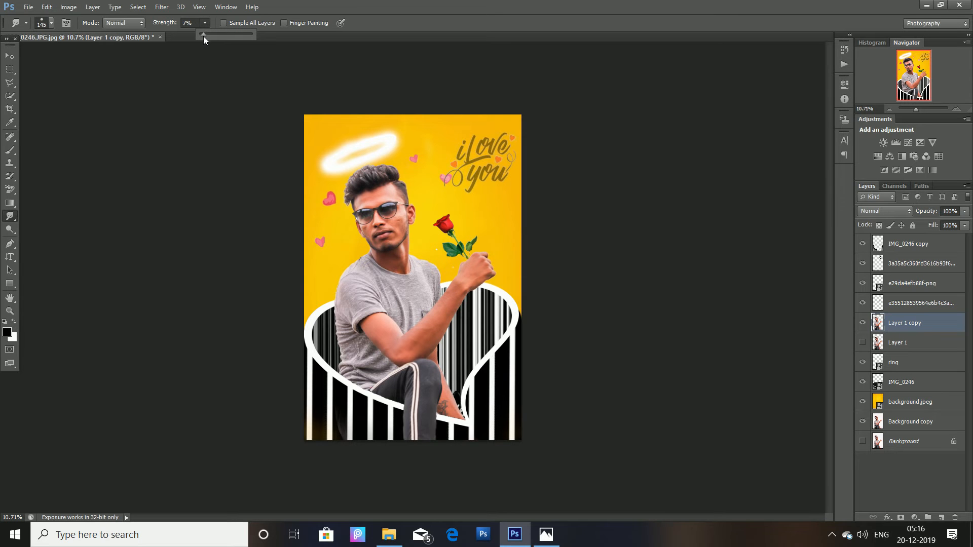
pyautogui.scroll(10, 377, 201)
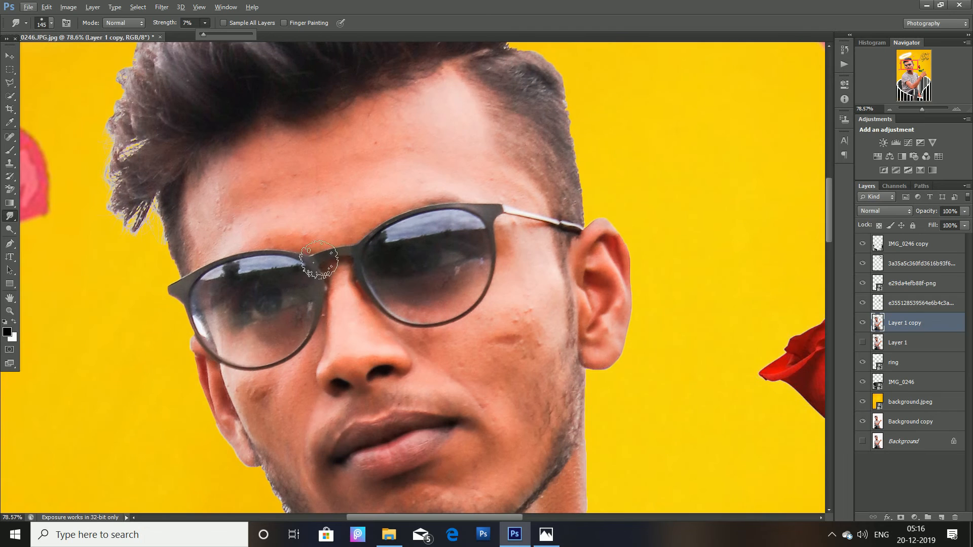
pyautogui.moveTo(233, 204)
pyautogui.mouseDown()
pyautogui.moveTo(226, 235)
pyautogui.moveTo(226, 191)
pyautogui.moveTo(283, 217)
pyautogui.moveTo(299, 160)
pyautogui.moveTo(375, 146)
pyautogui.moveTo(284, 206)
pyautogui.moveTo(473, 120)
pyautogui.moveTo(362, 171)
pyautogui.moveTo(410, 185)
pyautogui.moveTo(224, 254)
pyautogui.moveTo(493, 199)
pyautogui.mouseUp()
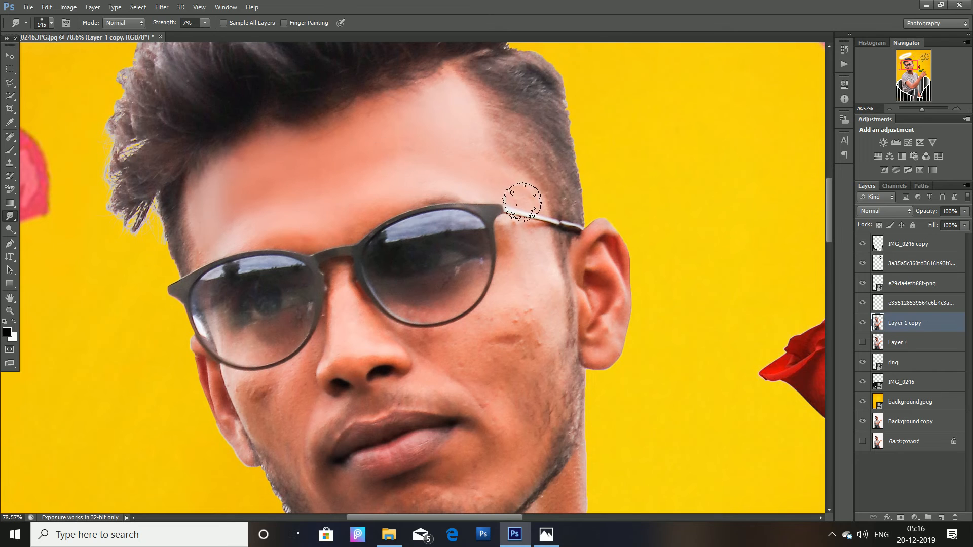
# Smudge the skin on both cheeks and around the nose until it is smooth
pyautogui.scroll(-2, 517, 195)
pyautogui.moveTo(527, 246)
pyautogui.mouseDown()
pyautogui.moveTo(474, 296)
pyautogui.moveTo(420, 270)
pyautogui.moveTo(395, 277)
pyautogui.moveTo(322, 396)
pyautogui.mouseUp()
pyautogui.scroll(-2, 417, 299)
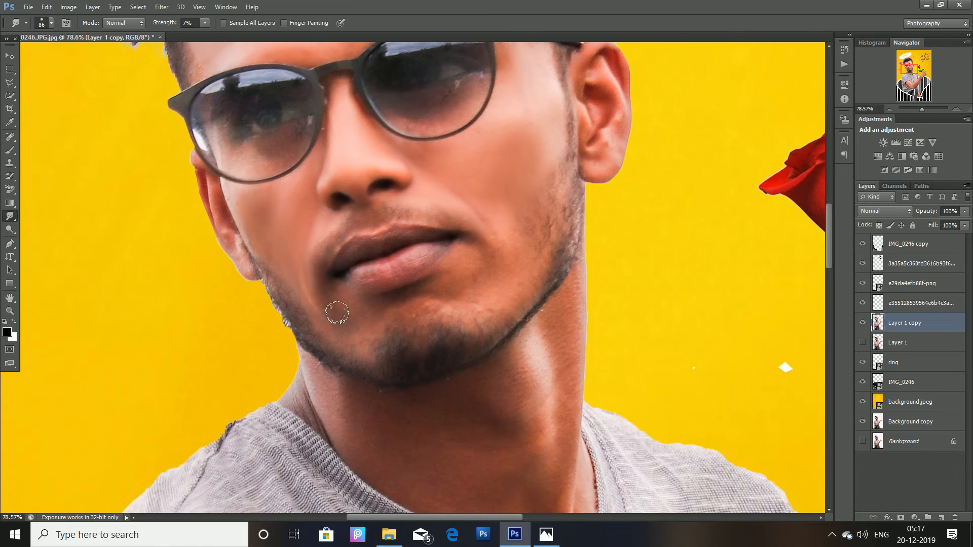
# Enlarge the smudge brush to 164 px and smooth the skin along the jaw, chin and neck
pyautogui.rightClick(508, 241)
pyautogui.moveTo(527, 266); pyautogui.dragTo(525, 266)
pyautogui.click(545, 177)
pyautogui.press(']')
pyautogui.press(']')
pyautogui.press(']')
pyautogui.press(']')
pyautogui.press(']')
pyautogui.press(']')
pyautogui.press(']')
pyautogui.press(']')
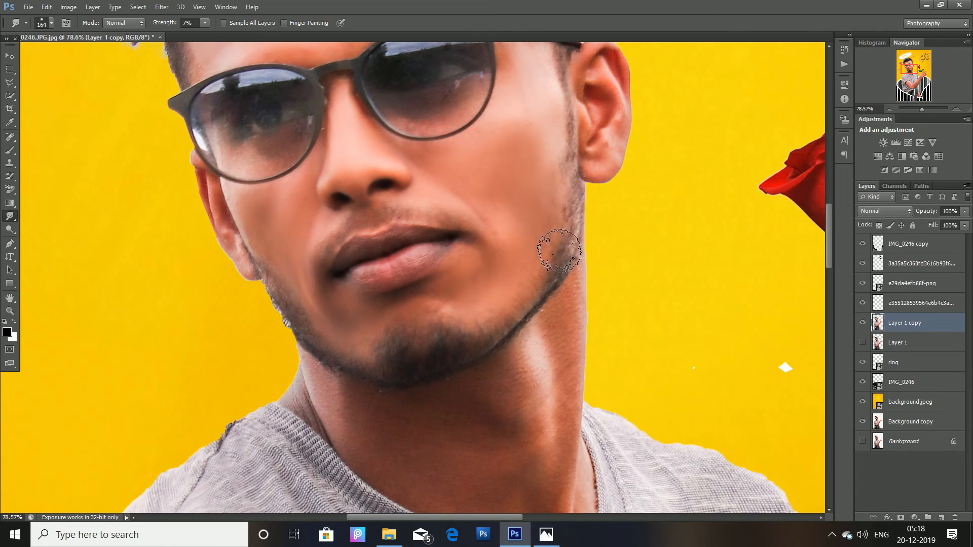
pyautogui.scroll(-2, 590, 275)
pyautogui.moveTo(537, 350); pyautogui.dragTo(392, 353)
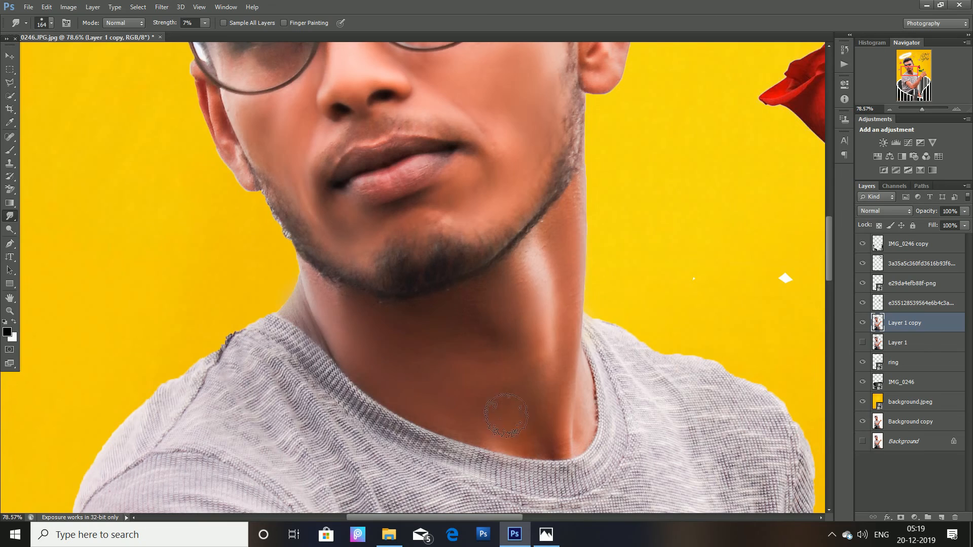
# Smooth the skin of the upper arm and forearm with a 370 px smudge brush
pyautogui.scroll(-7, 576, 460)
pyautogui.scroll(-3, 575, 459)
pyautogui.press(']')
pyautogui.press(']')
pyautogui.press(']')
pyautogui.press(']')
pyautogui.press(']')
pyautogui.scroll(2, 380, 386)
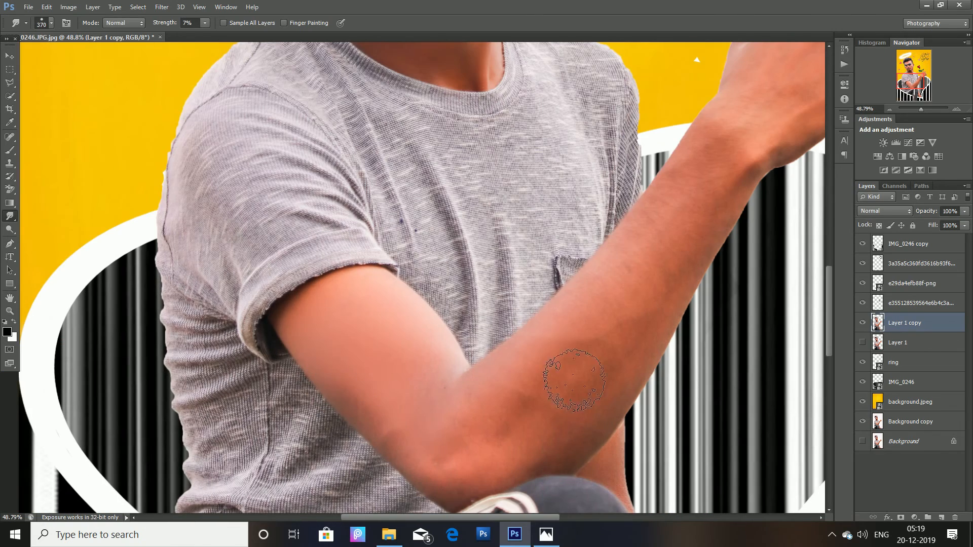
pyautogui.scroll(3, 560, 254)
pyautogui.scroll(-2, 680, 152)
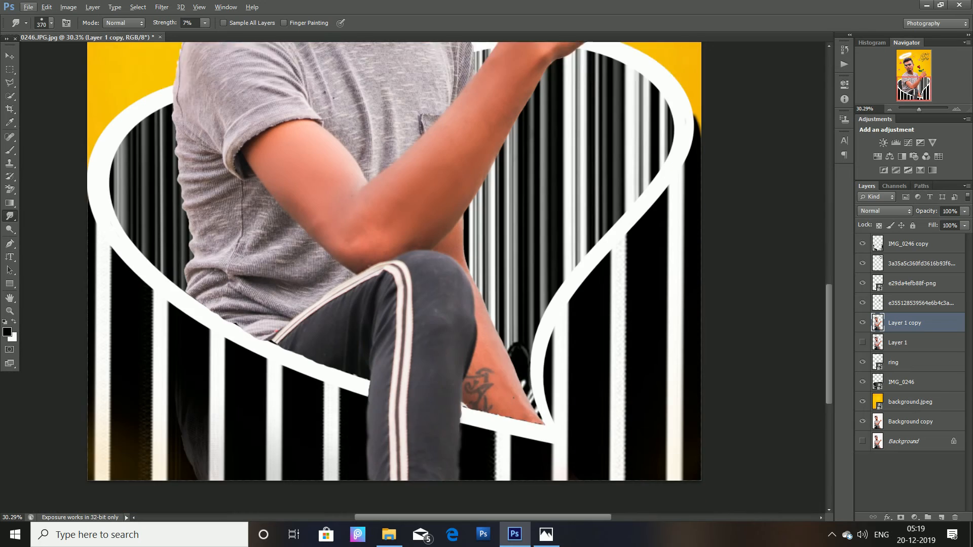
pyautogui.scroll(-4, 384, 255)
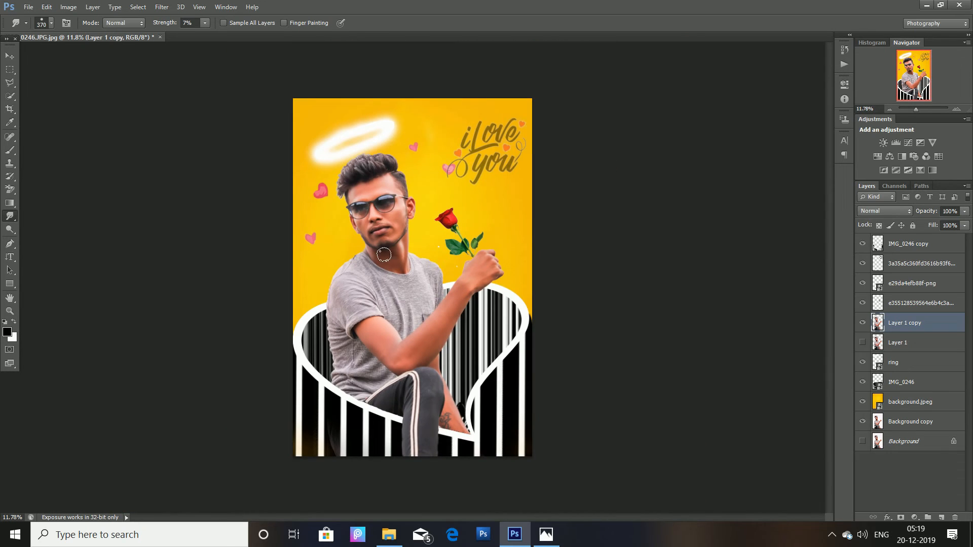
# Duplicate "Layer 1 copy" as "Layer 1 copy 2" and hide the layer it was copied from
pyautogui.rightClick(930, 323)
pyautogui.click(795, 142)
pyautogui.click(570, 165)
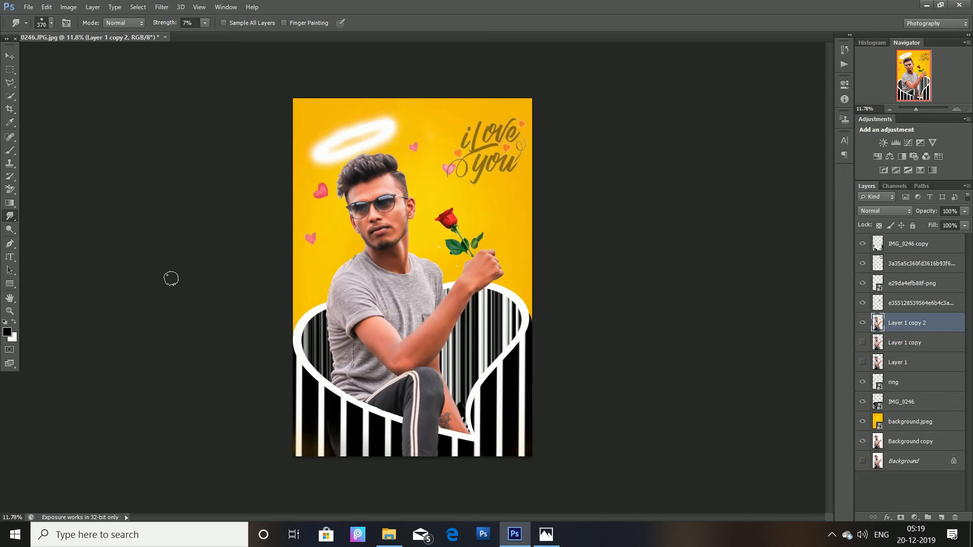
# Smudge the top and side edges of the hair into soft strands with a 100 px textured brush at 42% strength
pyautogui.rightClick(442, 260)
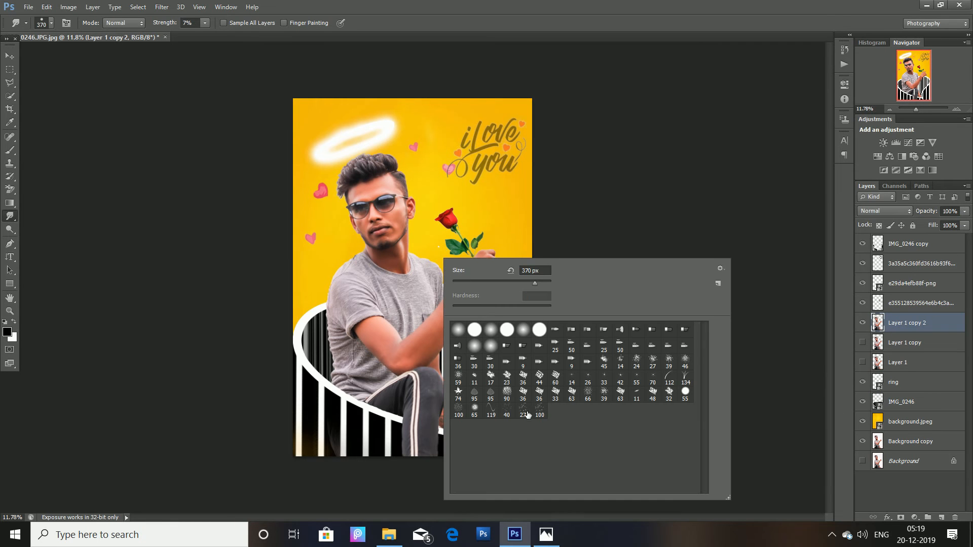
pyautogui.click(512, 200)
pyautogui.scroll(12, 395, 168)
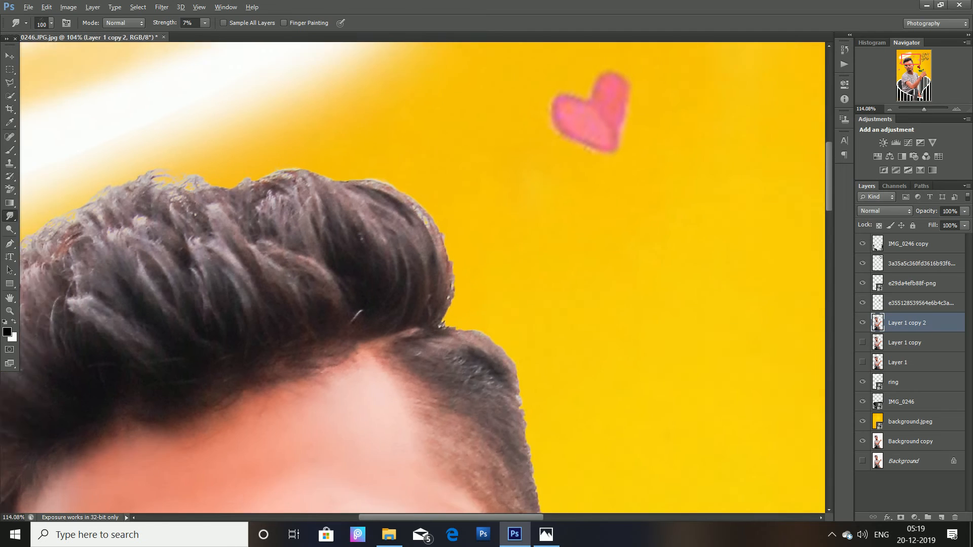
pyautogui.scroll(1, 499, 279)
pyautogui.click(207, 23)
pyautogui.click(223, 35)
pyautogui.click(498, 252)
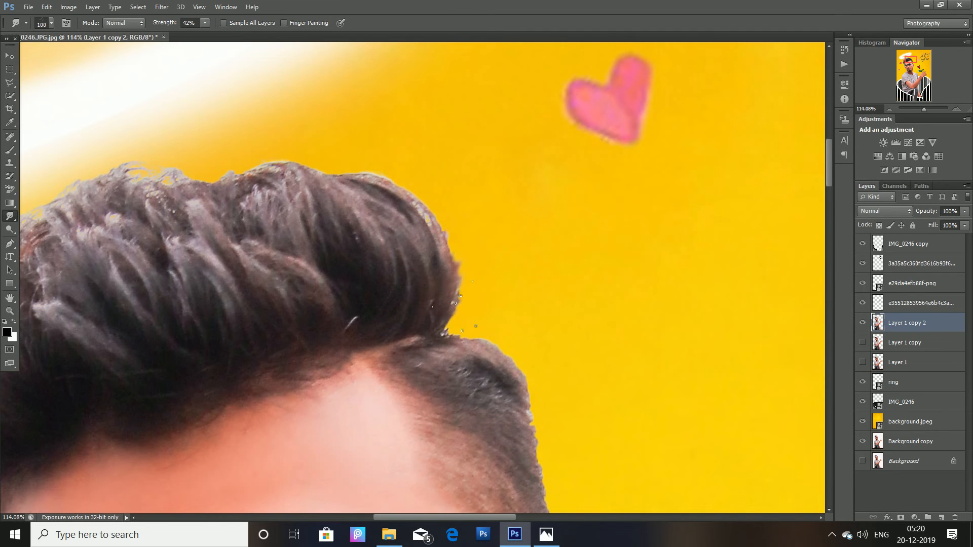
pyautogui.moveTo(456, 314)
pyautogui.mouseDown()
pyautogui.moveTo(410, 203)
pyautogui.moveTo(332, 175)
pyautogui.moveTo(144, 182)
pyautogui.moveTo(258, 166)
pyautogui.mouseUp()
pyautogui.hscroll(-3, 308, 189)
pyautogui.moveTo(236, 206)
pyautogui.mouseDown()
pyautogui.moveTo(190, 231)
pyautogui.moveTo(104, 324)
pyautogui.moveTo(165, 207)
pyautogui.mouseUp()
pyautogui.moveTo(167, 215)
pyautogui.mouseDown()
pyautogui.moveTo(152, 243)
pyautogui.moveTo(142, 335)
pyautogui.moveTo(157, 430)
pyautogui.moveTo(138, 324)
pyautogui.mouseUp()
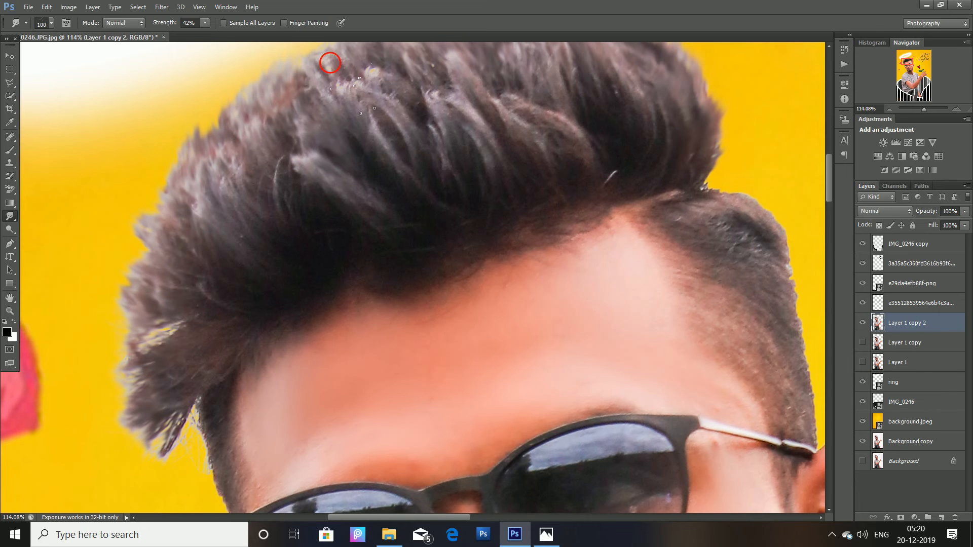
pyautogui.scroll(-10, 261, 124)
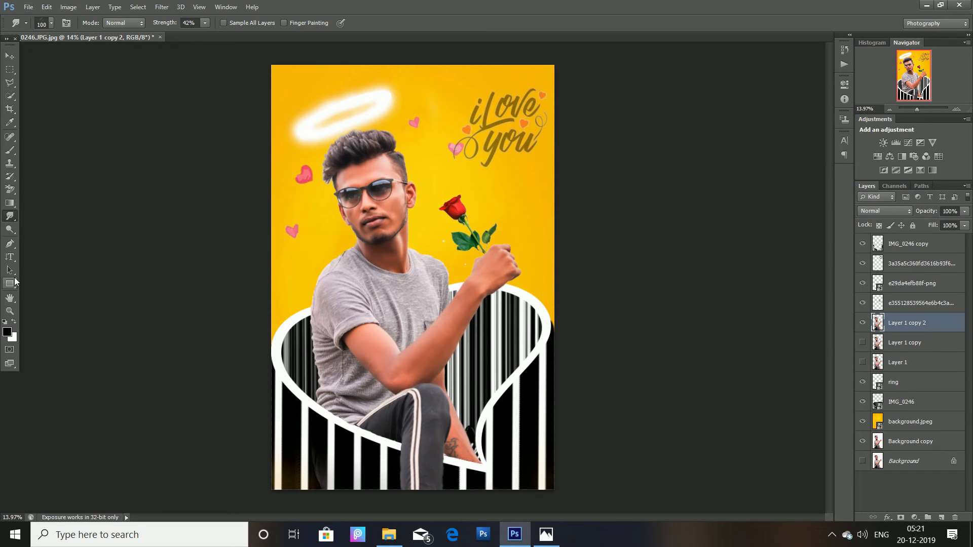
# Brighten the cheeks and neck with the Dodge tool, using a 226 px brush on Midtones at 13% exposure
pyautogui.click(14, 232)
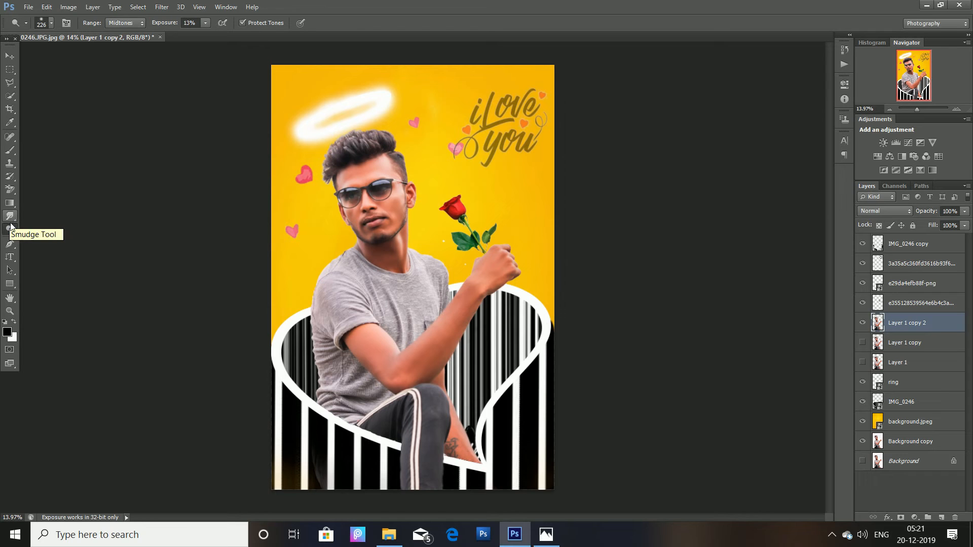
pyautogui.press('p')
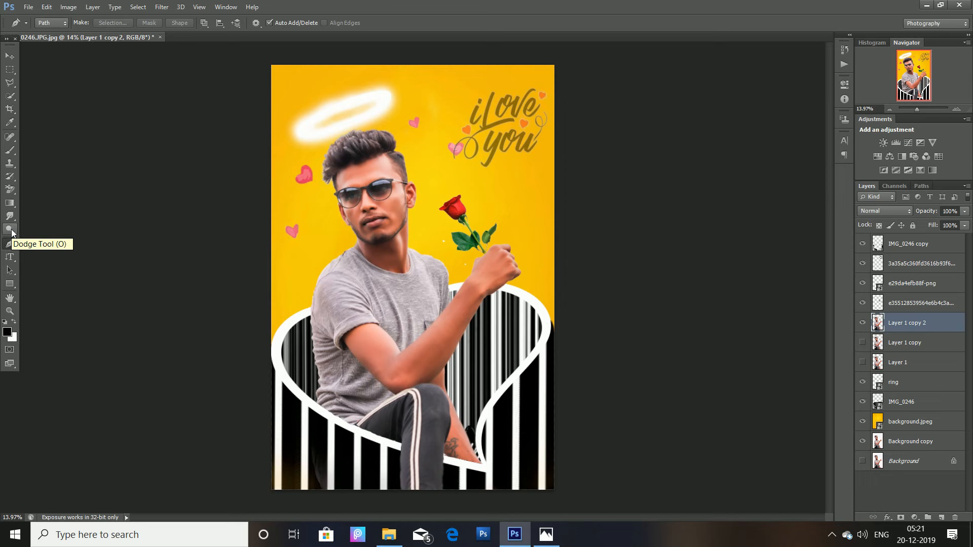
pyautogui.click(12, 232)
pyautogui.scroll(13, 380, 215)
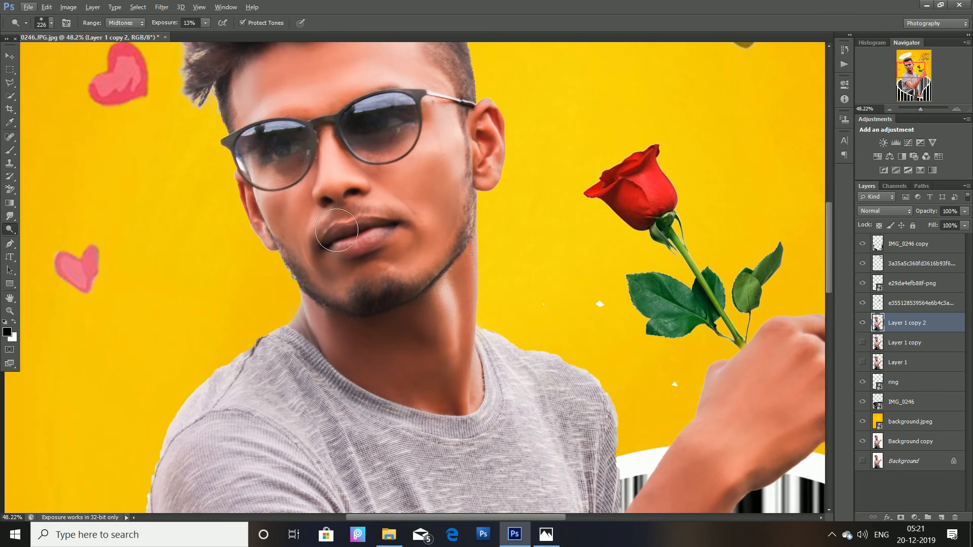
pyautogui.moveTo(311, 223); pyautogui.dragTo(305, 235)
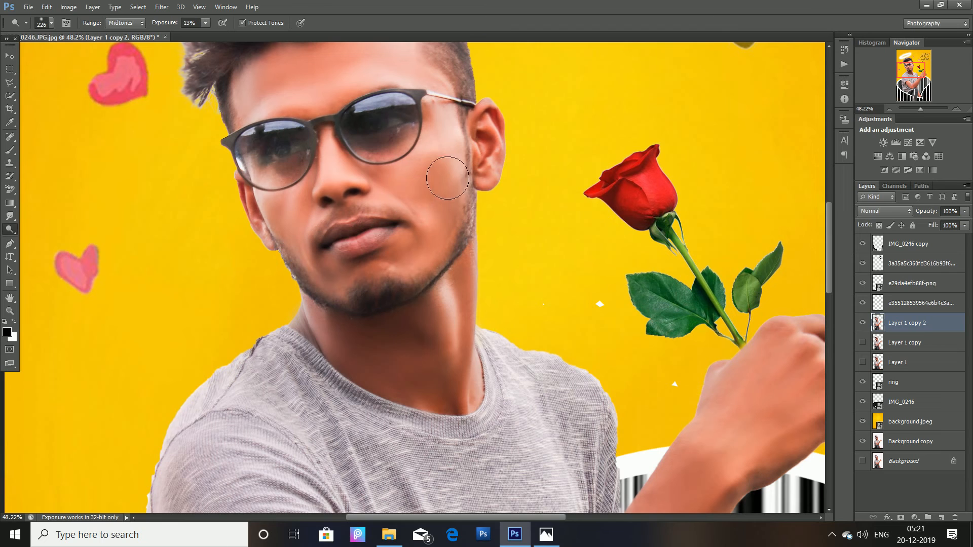
pyautogui.click(439, 178)
pyautogui.click(427, 138)
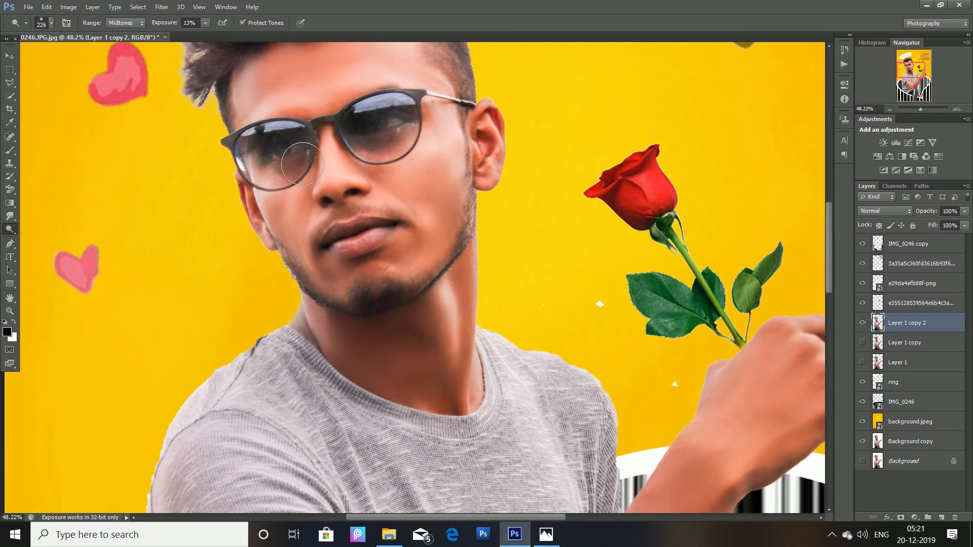
pyautogui.click(400, 393)
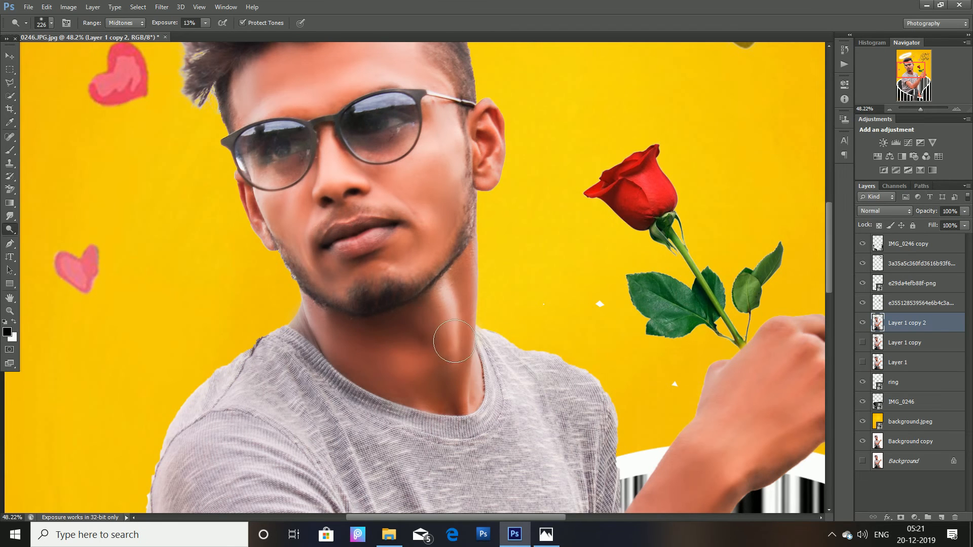
# Dodge the lower face and the ear to add highlights
pyautogui.scroll(3, 369, 166)
pyautogui.moveTo(271, 288)
pyautogui.mouseDown()
pyautogui.moveTo(334, 363)
pyautogui.moveTo(427, 339)
pyautogui.moveTo(426, 293)
pyautogui.mouseUp()
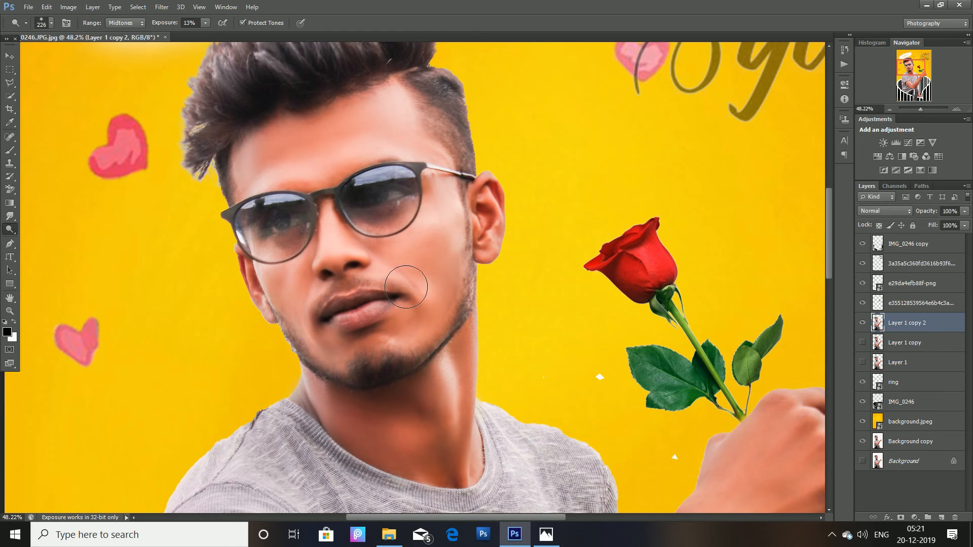
pyautogui.scroll(-2, 431, 254)
pyautogui.click(486, 152)
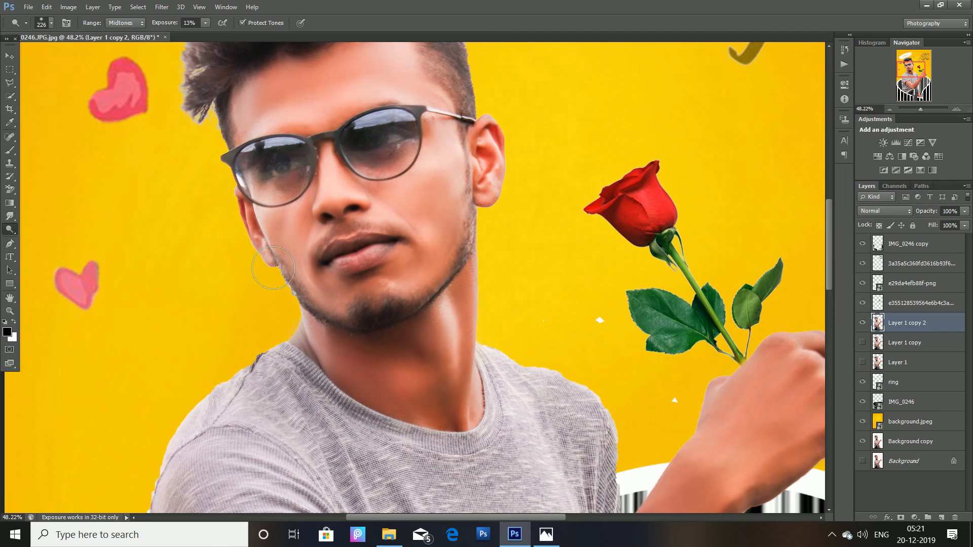
# Dodge the forearm, elbow and upper arm with the same Midtones brush
pyautogui.hscroll(5, 273, 268)
pyautogui.scroll(-9, 275, 191)
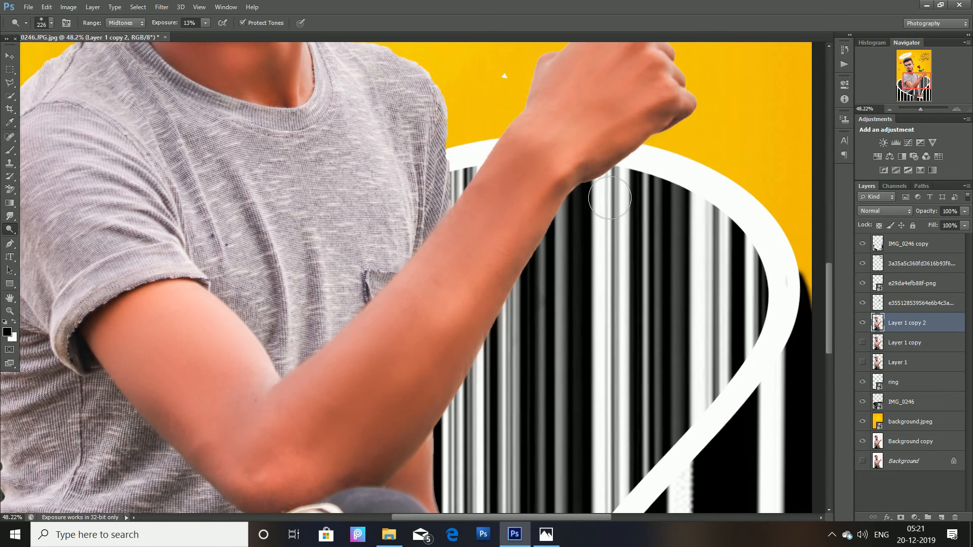
pyautogui.moveTo(335, 416); pyautogui.dragTo(393, 366)
pyautogui.moveTo(163, 371); pyautogui.dragTo(227, 410)
pyautogui.click(437, 348)
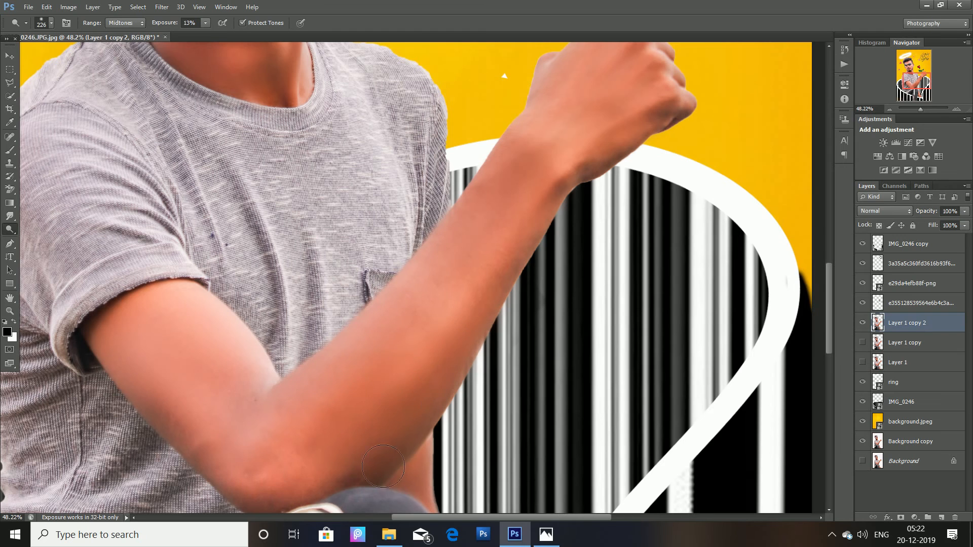
# Add a Brightness/Contrast adjustment layer above Layer 1 copy 2 with the contrast set to 10
pyautogui.scroll(-6, 391, 402)
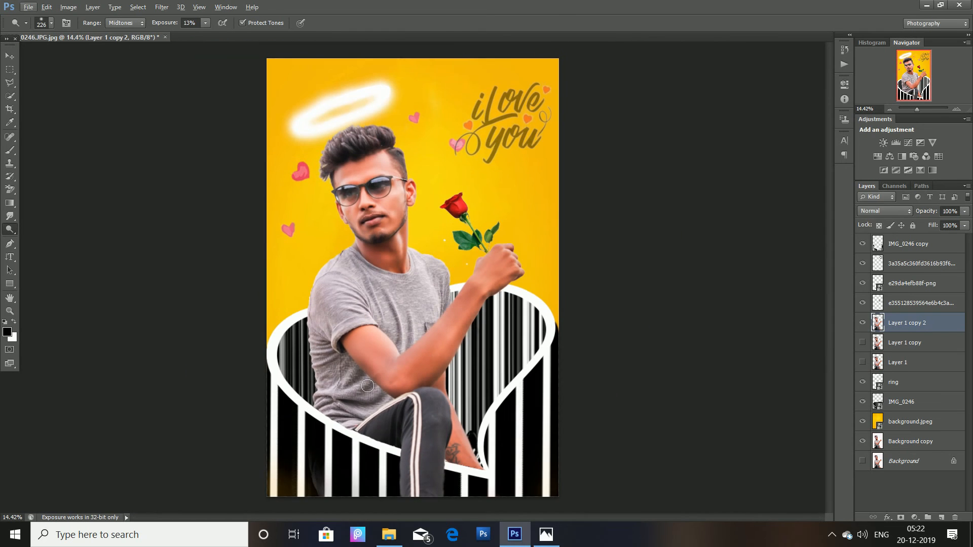
pyautogui.click(883, 142)
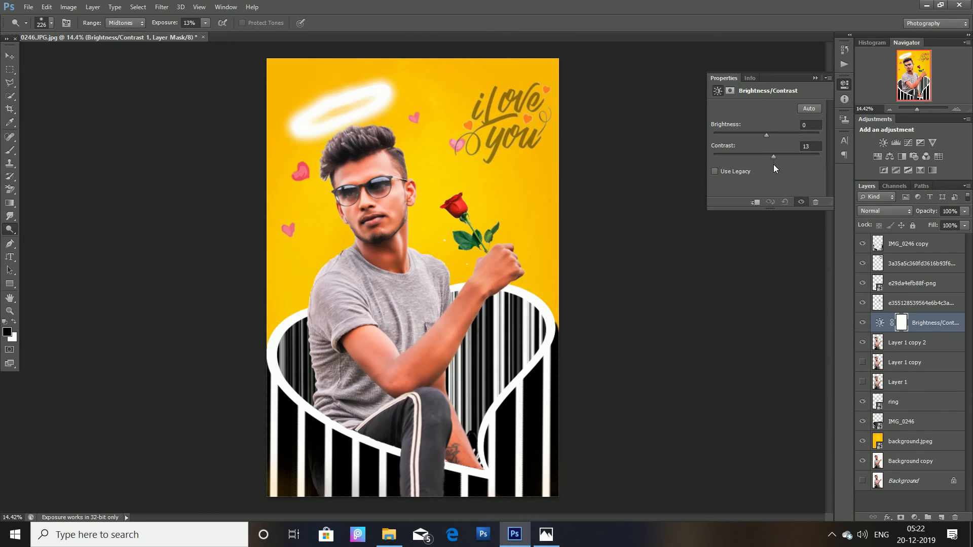
pyautogui.moveTo(772, 166); pyautogui.dragTo(771, 166)
# Toggle the Brightness/Contrast layer's visibility repeatedly to compare the image with and without it, leaving the layer hidden
pyautogui.click(803, 204)
pyautogui.click(804, 205)
pyautogui.click(804, 205)
pyautogui.click(804, 206)
pyautogui.click(804, 205)
pyautogui.click(805, 205)
pyautogui.click(804, 206)
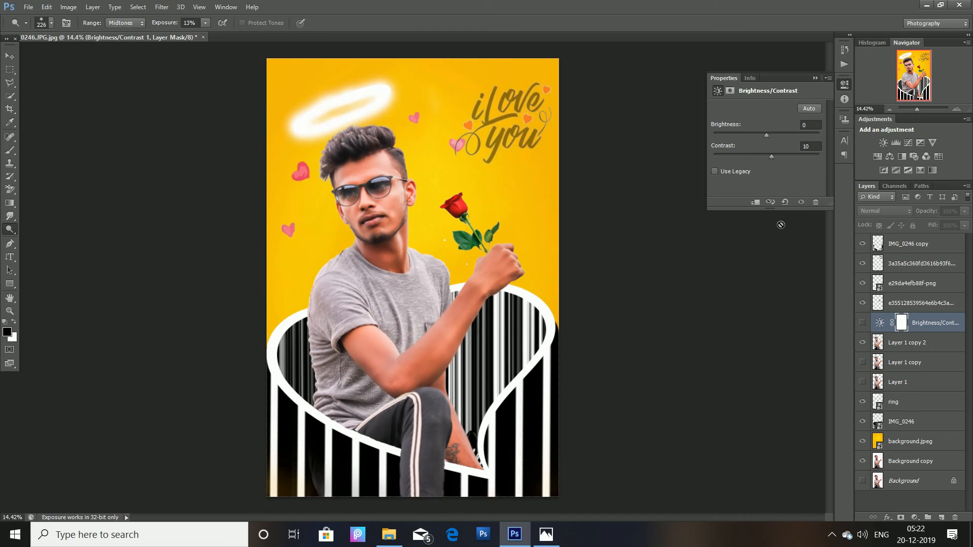
# Place the winged RTM Brother's logo image PicsArt_08-04-10.02.43 into the document above the Brightness/Contrast layer
pyautogui.click(28, 7)
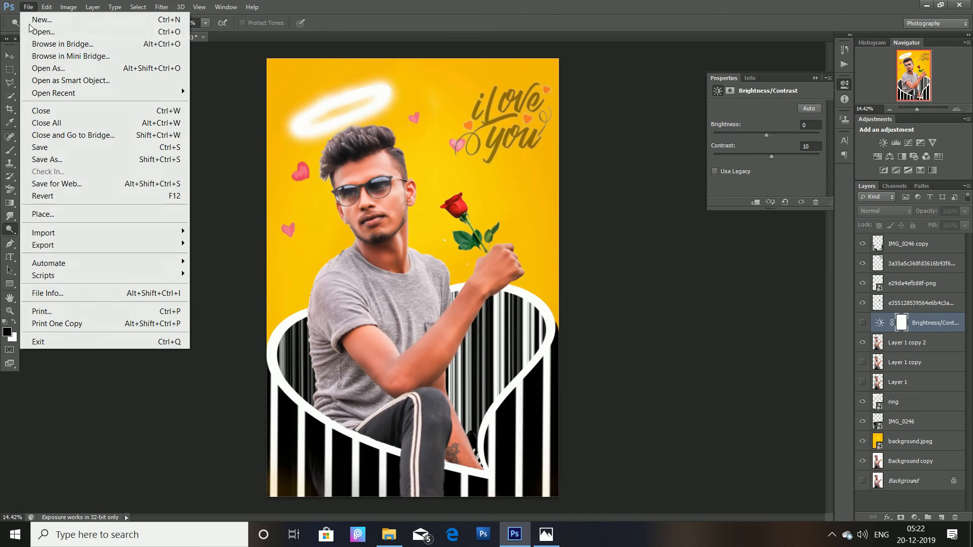
pyautogui.click(66, 212)
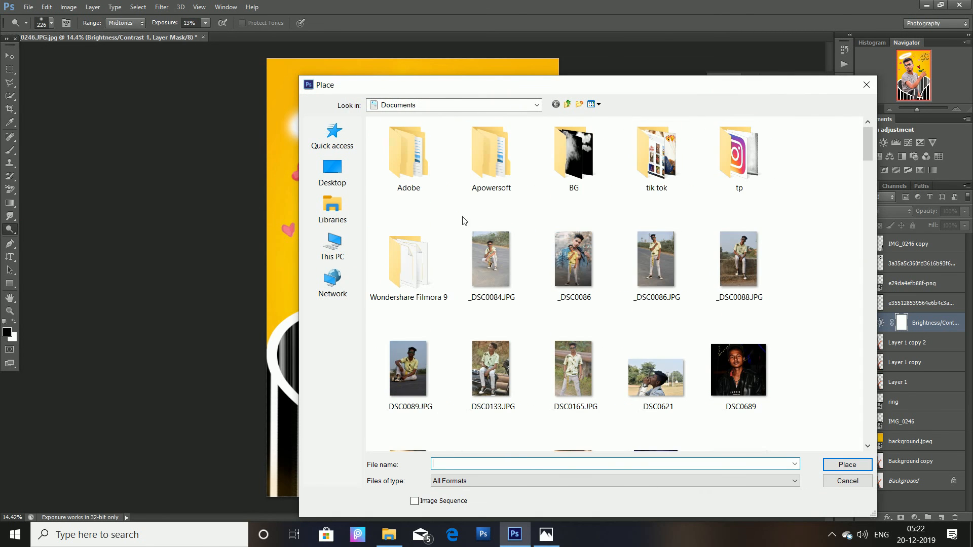
pyautogui.doubleClick(602, 168)
pyautogui.scroll(-5, 495, 238)
pyautogui.press('Escape')
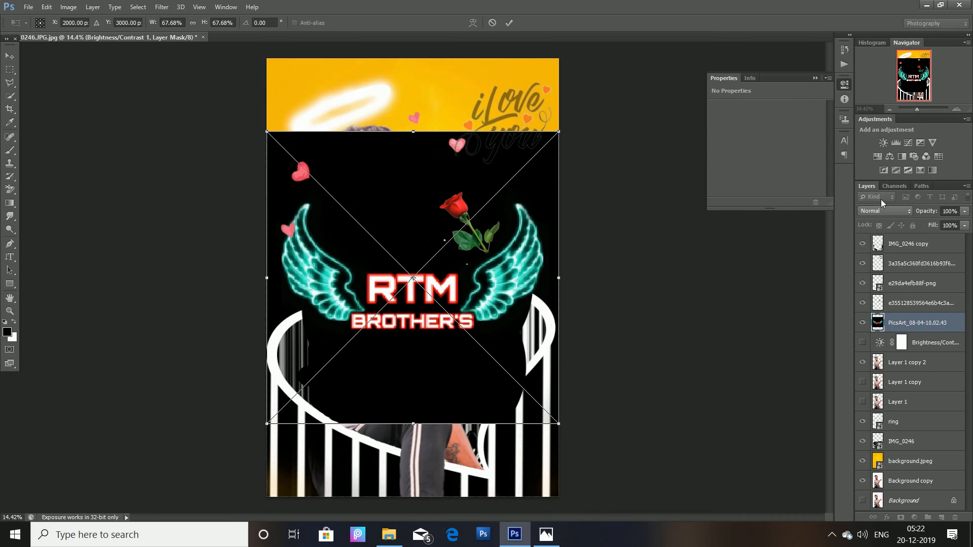
# Blend the logo in Screen mode, scale it to about 11% and place it beside the man's shoulder at the poster's left edge
pyautogui.click(884, 210)
pyautogui.click(884, 314)
pyautogui.moveTo(558, 423); pyautogui.dragTo(293, 269)
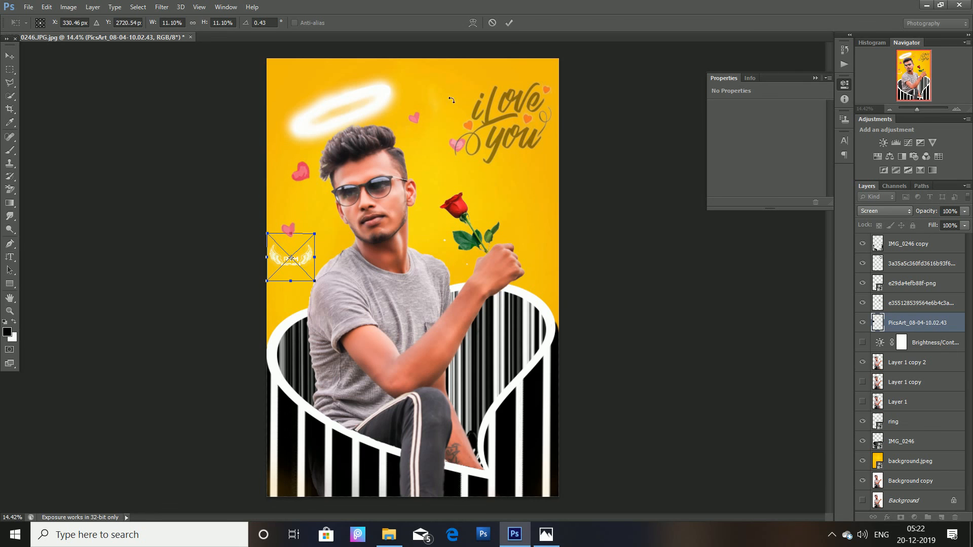
pyautogui.click(509, 22)
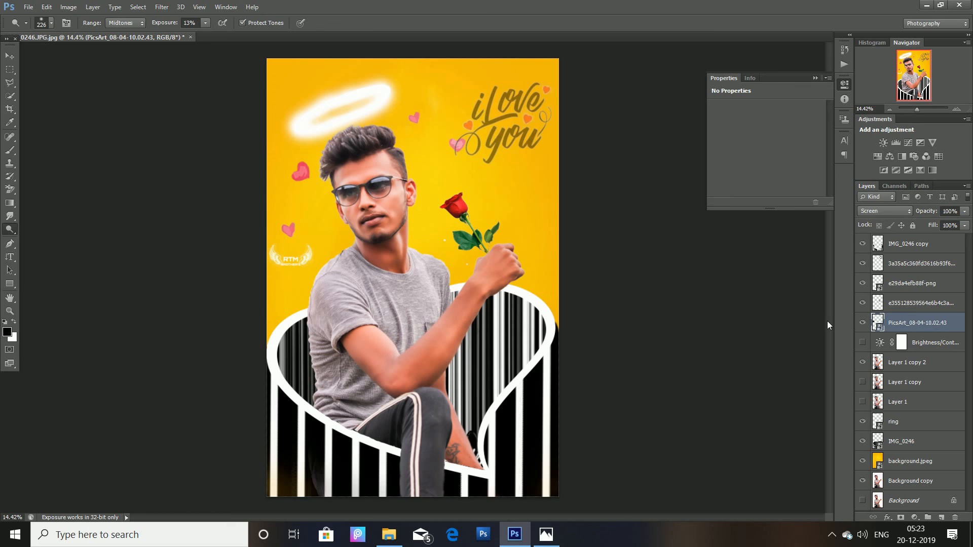
# Add a new layer above IMG_0246 copy, fade black upward from the poster's bottom edge to the forearm with a linear gradient, and lower its opacity
pyautogui.click(917, 245)
pyautogui.click(942, 517)
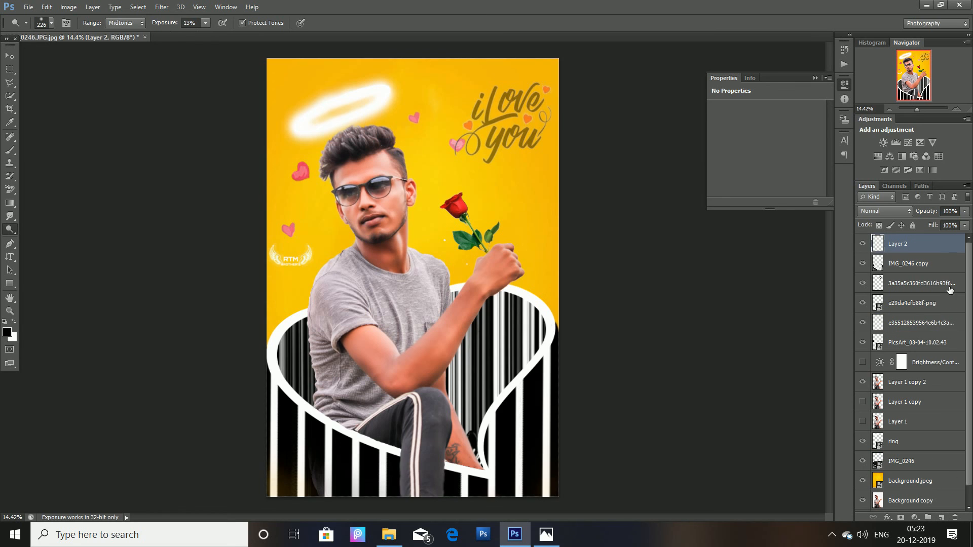
pyautogui.click(9, 205)
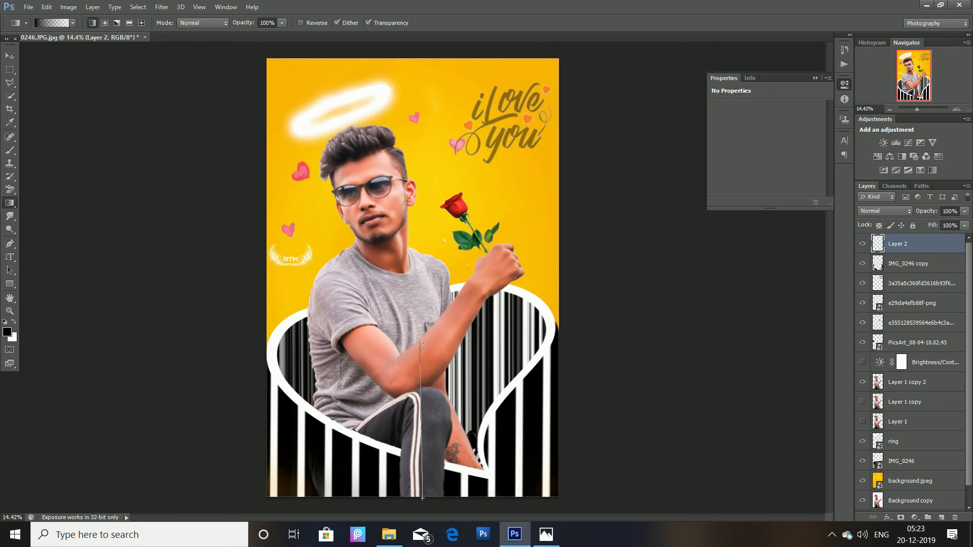
pyautogui.moveTo(423, 345); pyautogui.dragTo(423, 345)
pyautogui.click(965, 226)
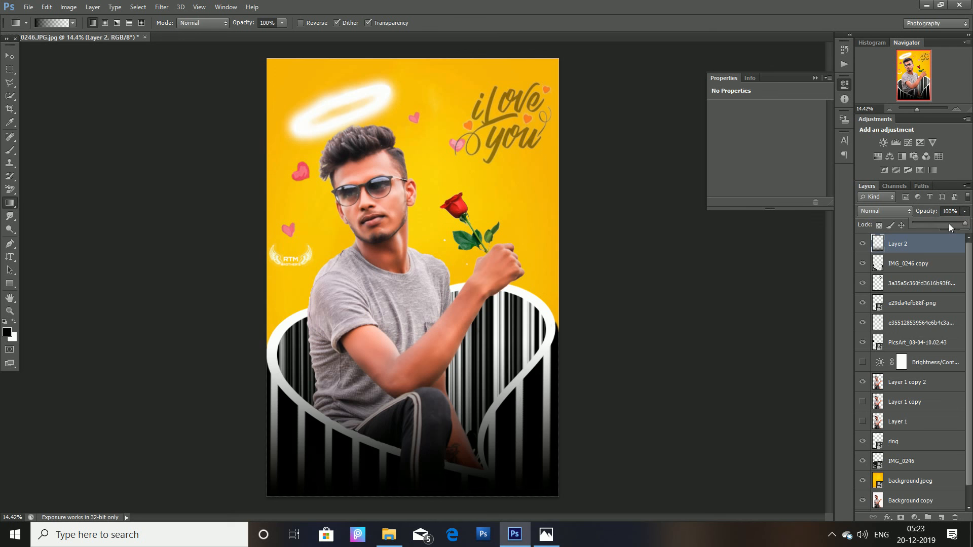
pyautogui.moveTo(943, 226); pyautogui.dragTo(935, 226)
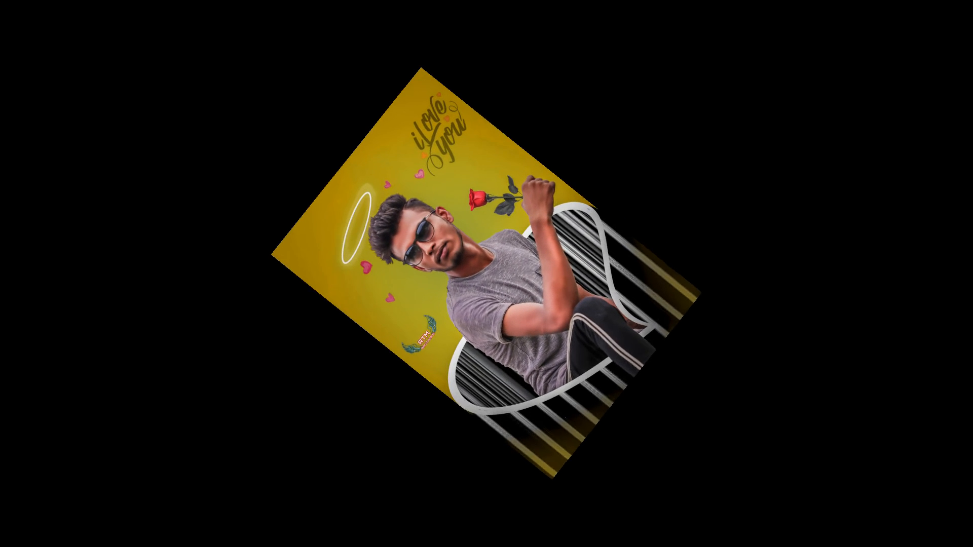